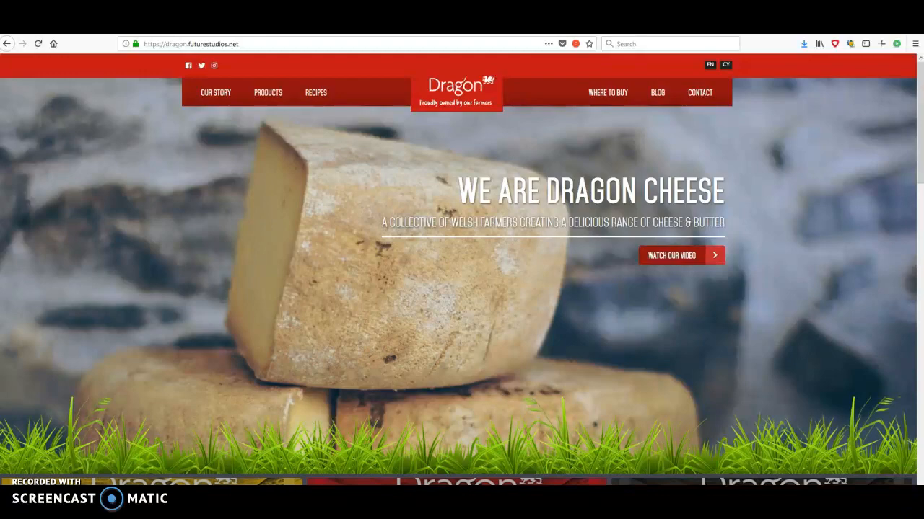
Look over the Dragon homepage, from the main cheese banner through the product tiles to the Food Glorious Food banner.
scroll(686, 282, down, 10)
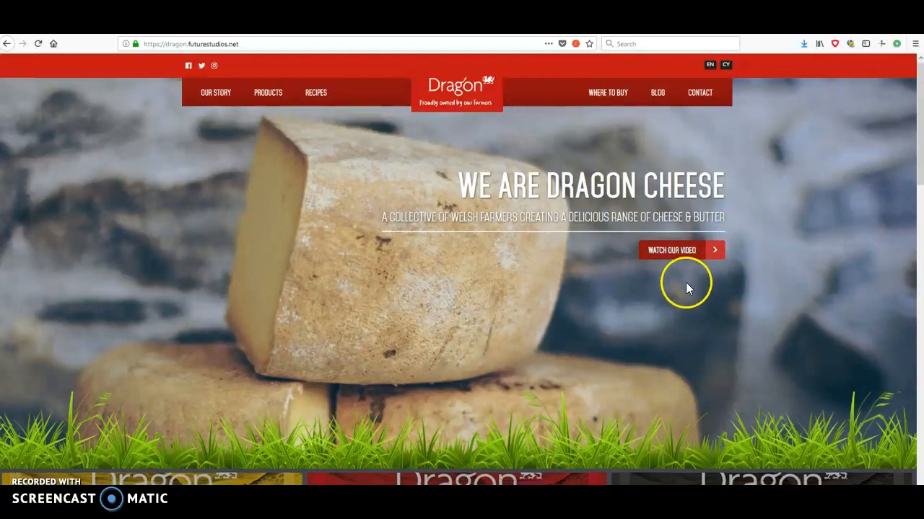
scroll(680, 278, down, 4)
scroll(680, 279, up, 10)
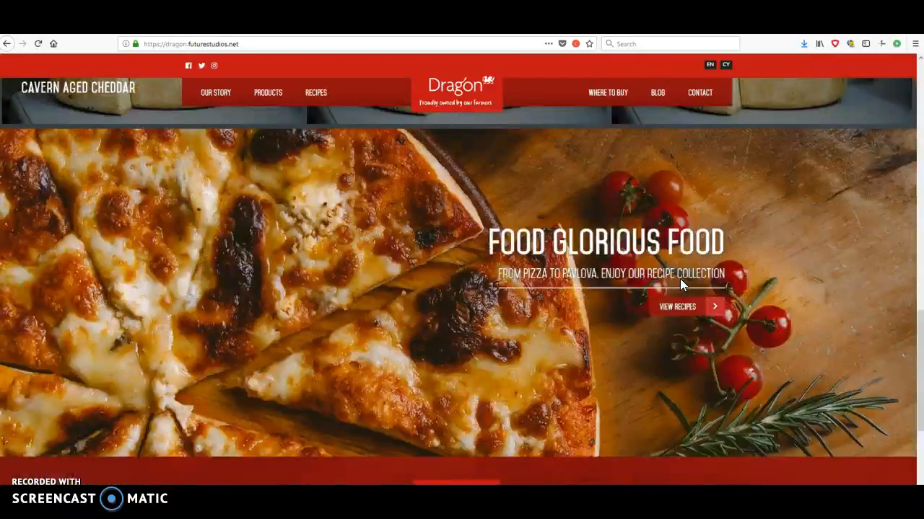
scroll(679, 279, up, 8)
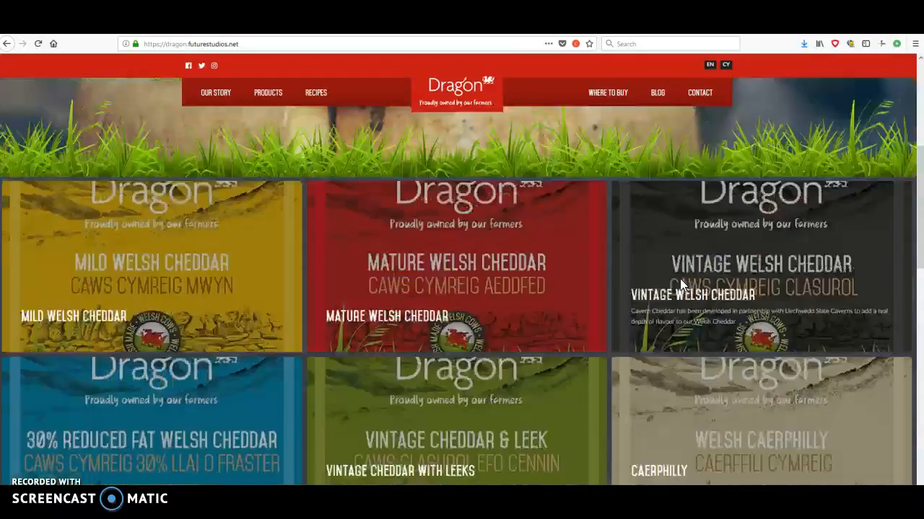
scroll(680, 279, down, 5)
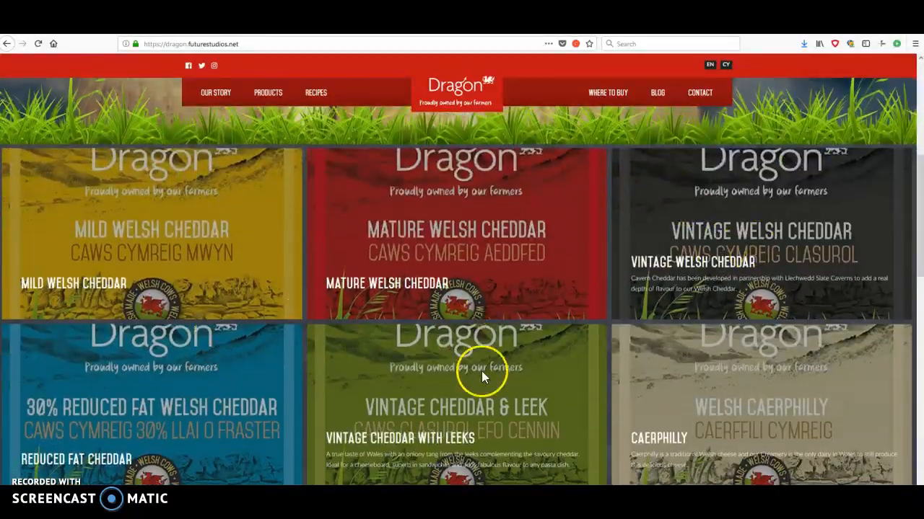
scroll(525, 371, up, 4)
scroll(524, 370, up, 2)
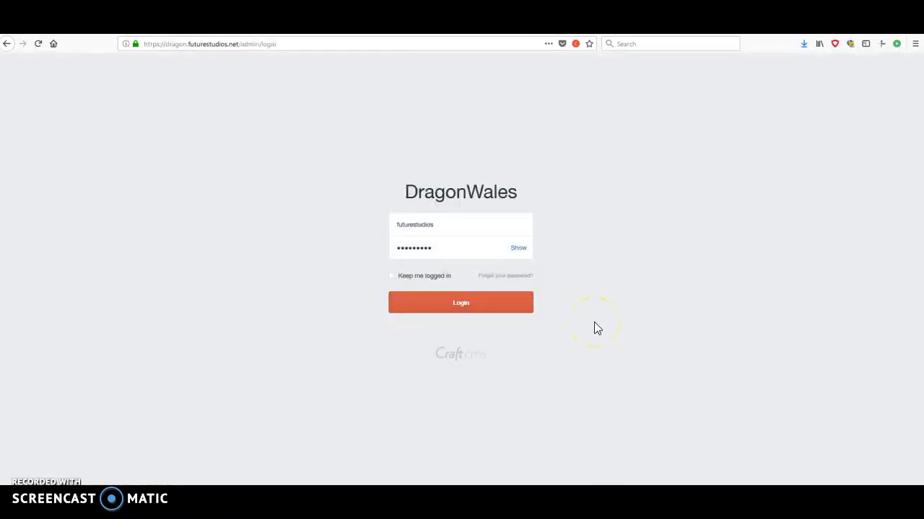
Log in to the DragonWales admin and open the Classic British Cheese & Butter entry from the Singles entries.
click(458, 306)
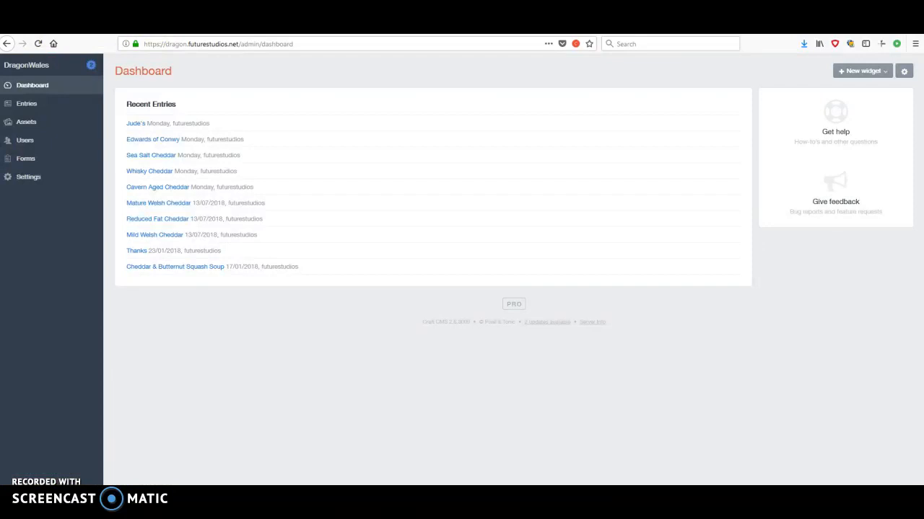
click(137, 24)
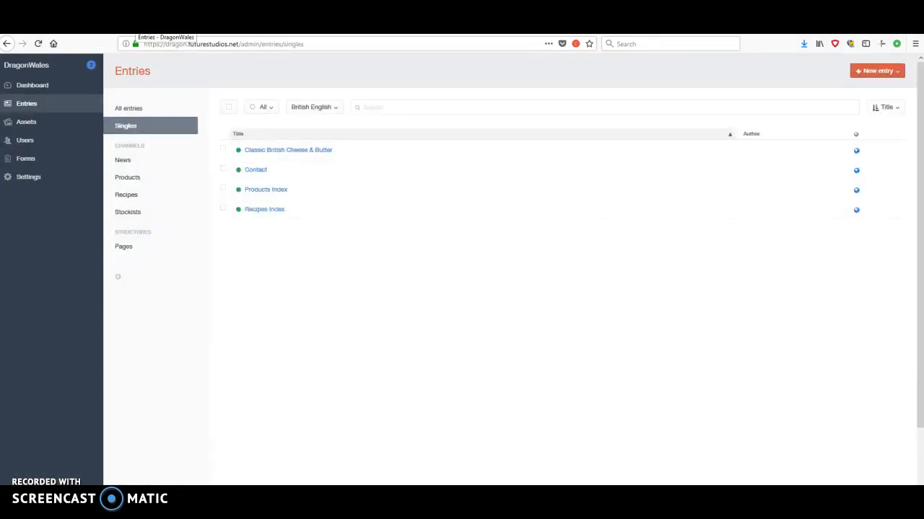
click(58, 24)
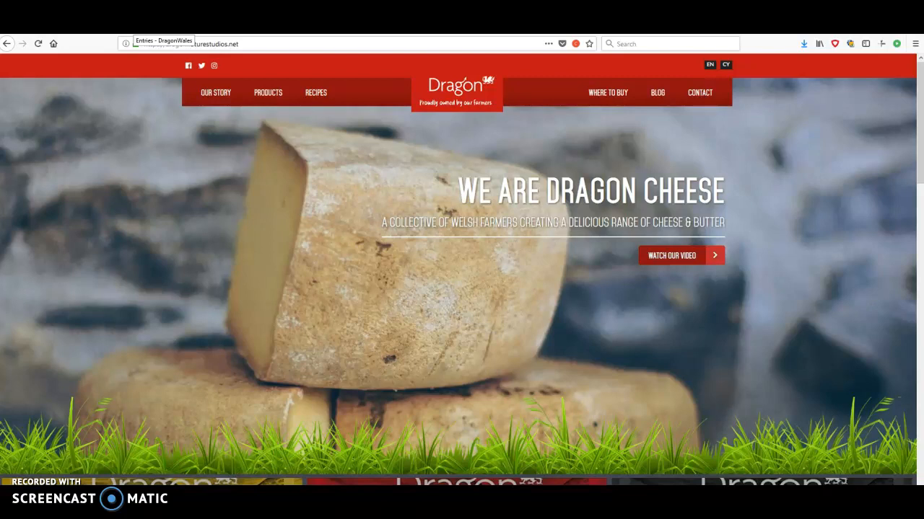
click(133, 24)
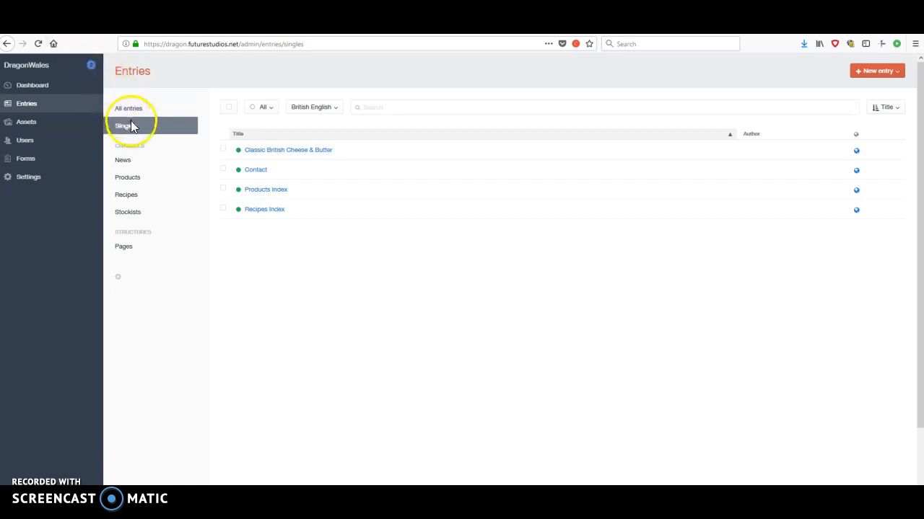
click(289, 154)
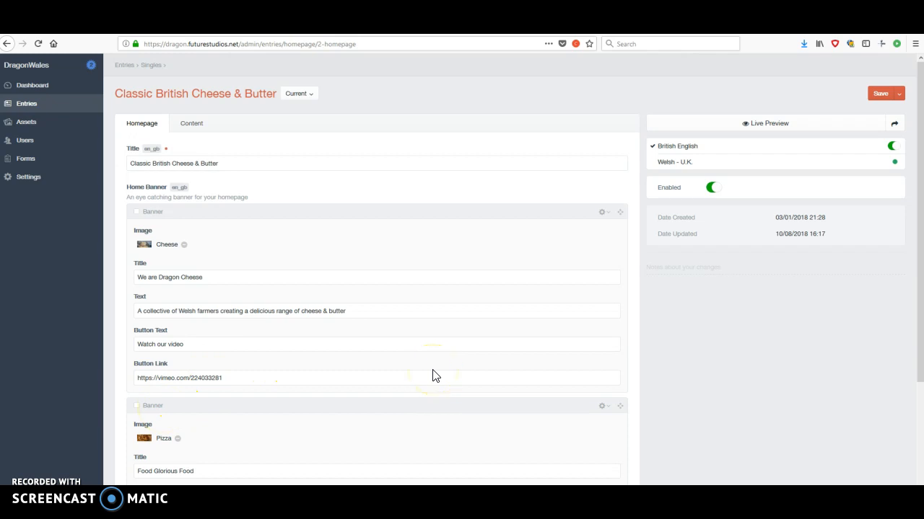
Compare the homepage entry's title and first Home Banner fields with the banner on the live homepage.
scroll(433, 375, down, 2)
click(130, 133)
drag(130, 136, 169, 131)
click(323, 139)
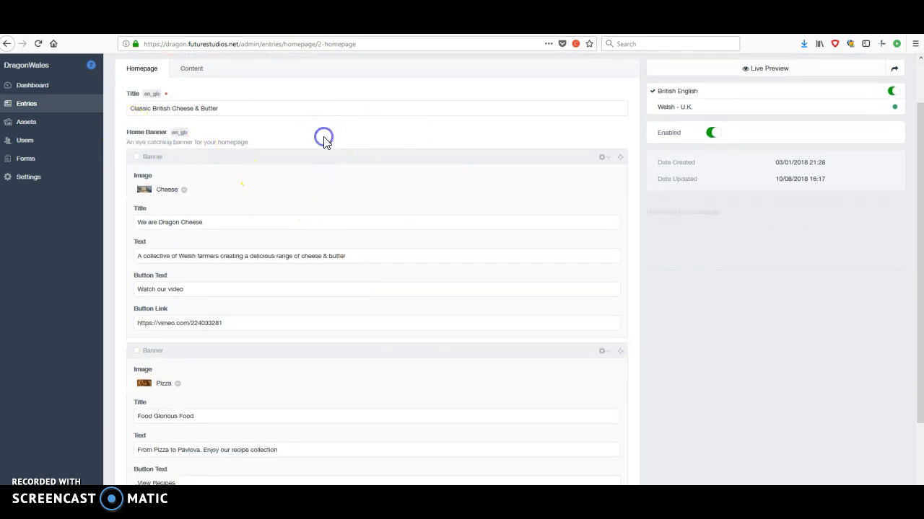
click(69, 28)
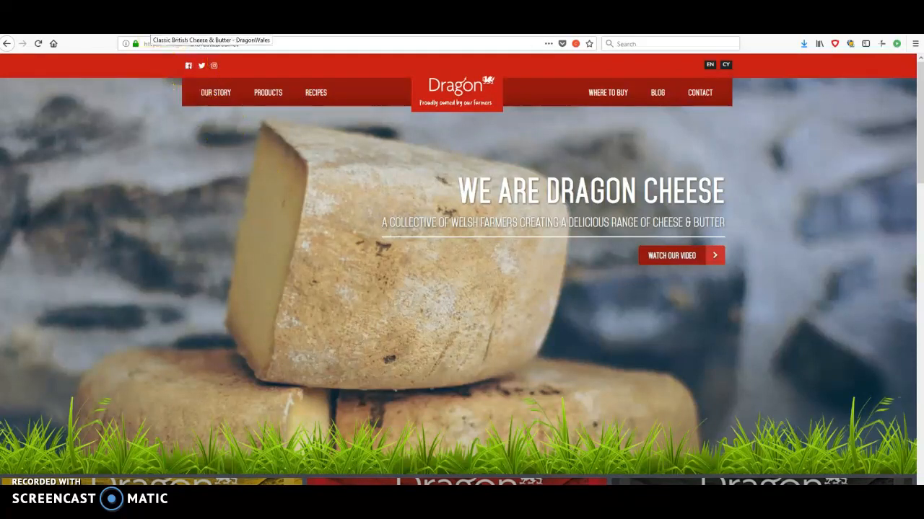
click(150, 26)
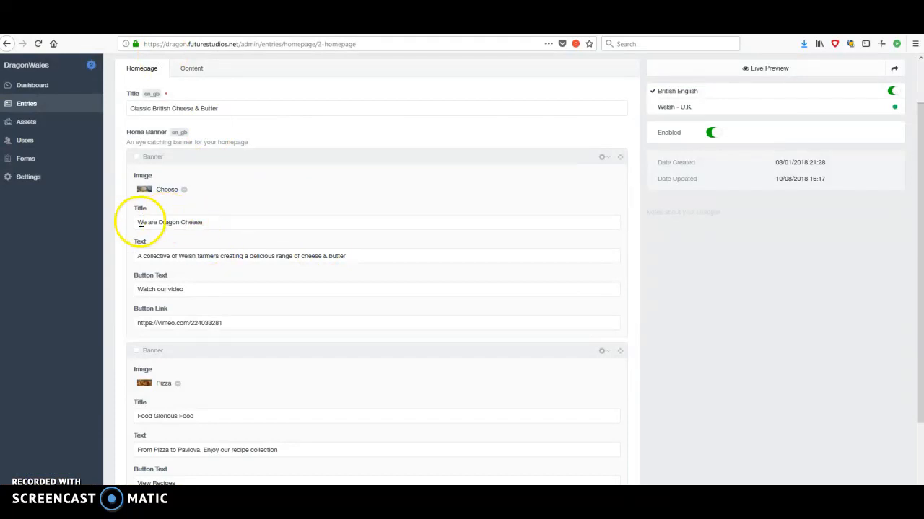
click(65, 26)
click(139, 26)
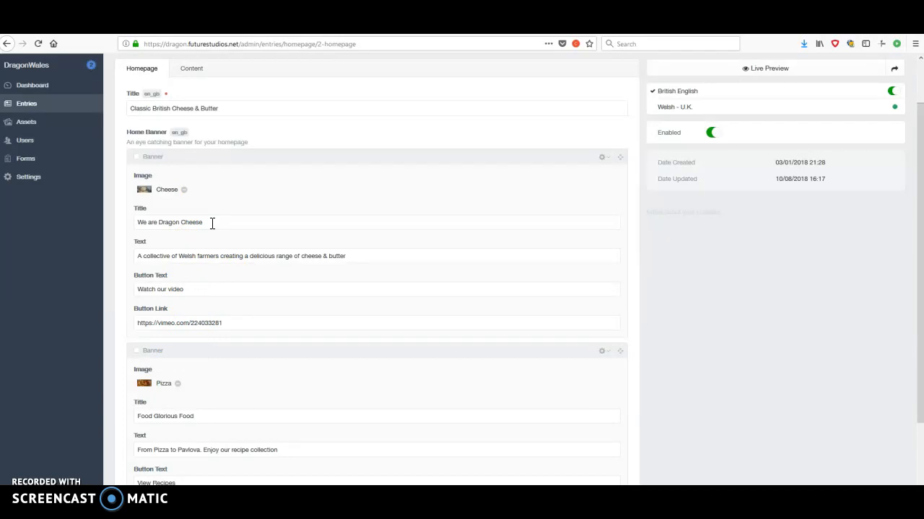
Shorten the first home banner's title to "We are Dragon", save the entry and reload the live homepage.
drag(207, 224, 181, 223)
key(BackSpace)
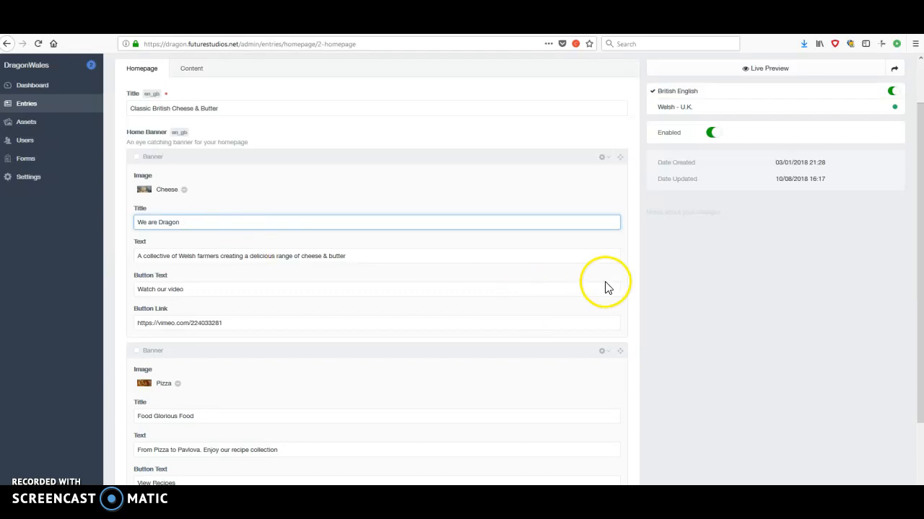
scroll(775, 336, up, 1)
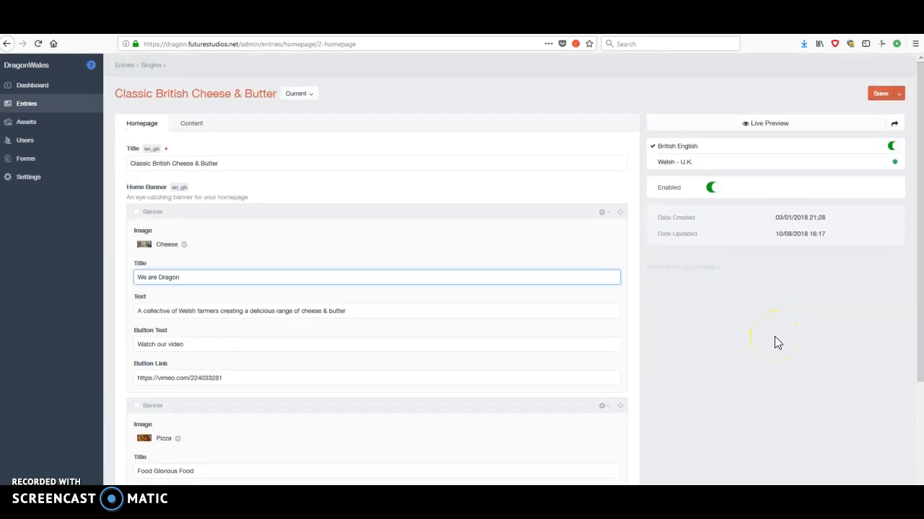
click(881, 95)
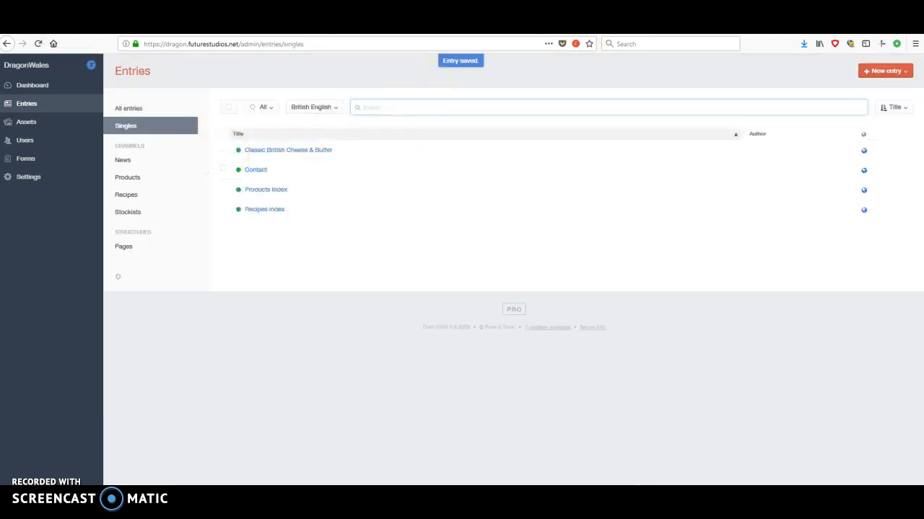
key(ctrl+Tab)
click(38, 45)
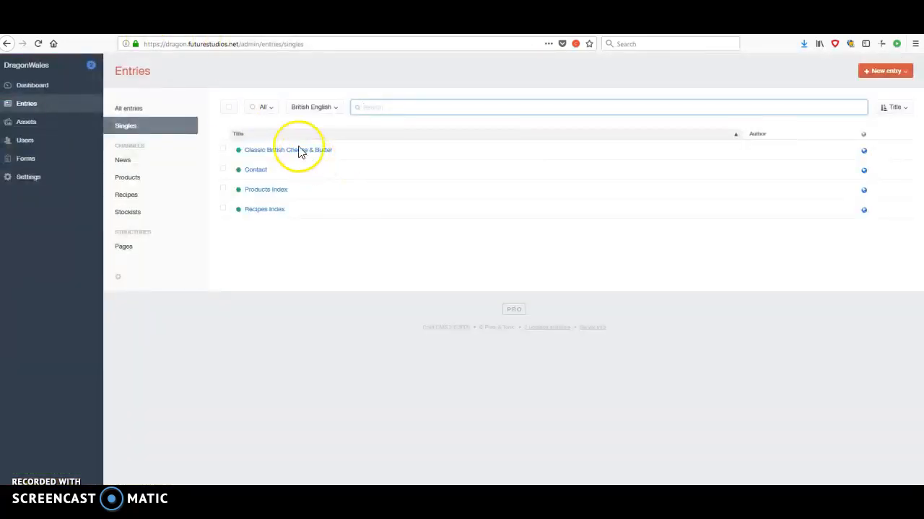
Replace the first home banner's image with Cows3 in the Classic British Cheese & Butter entry, save it and reload the live homepage.
click(287, 153)
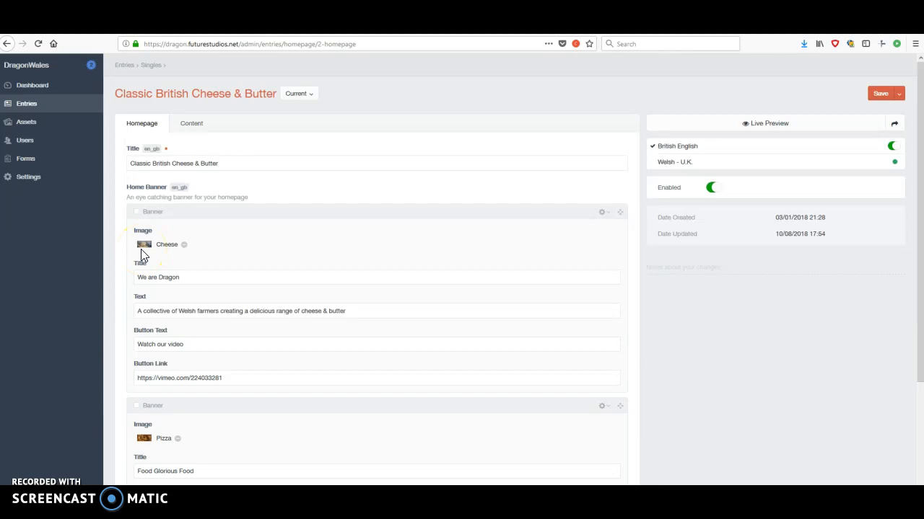
click(185, 246)
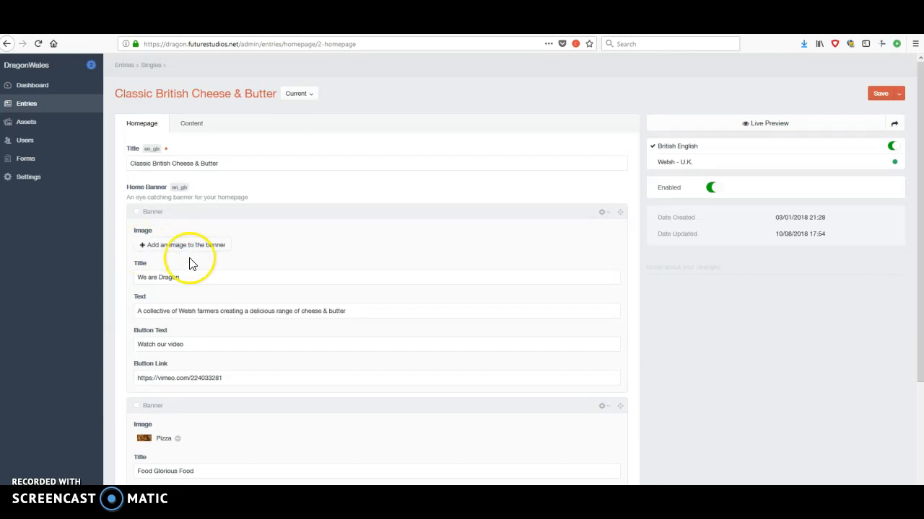
click(166, 246)
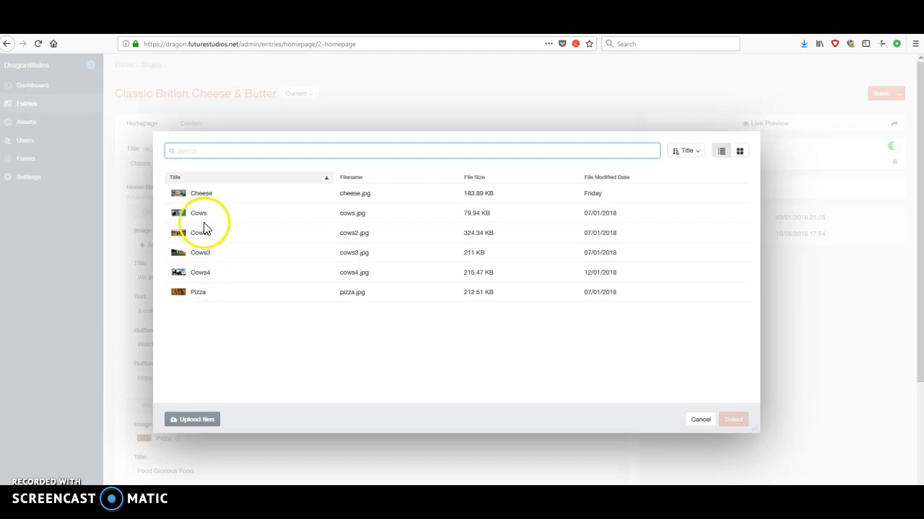
click(203, 253)
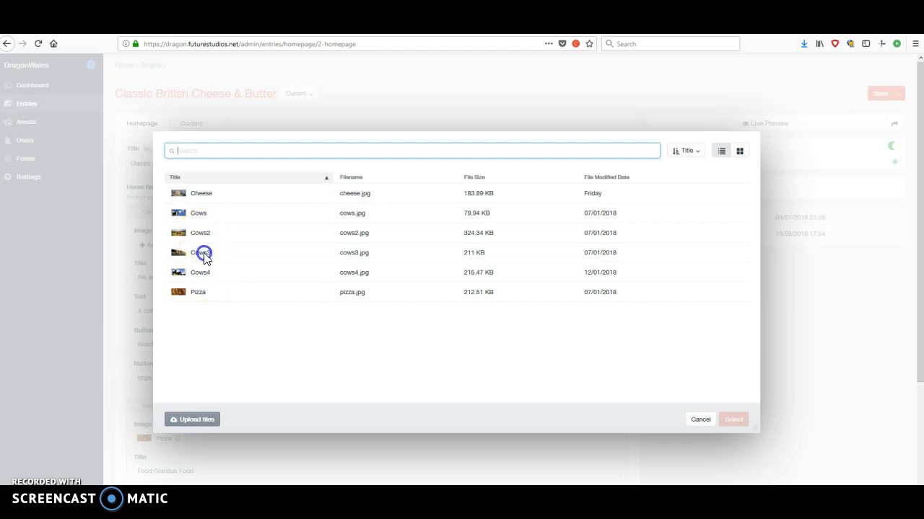
click(732, 421)
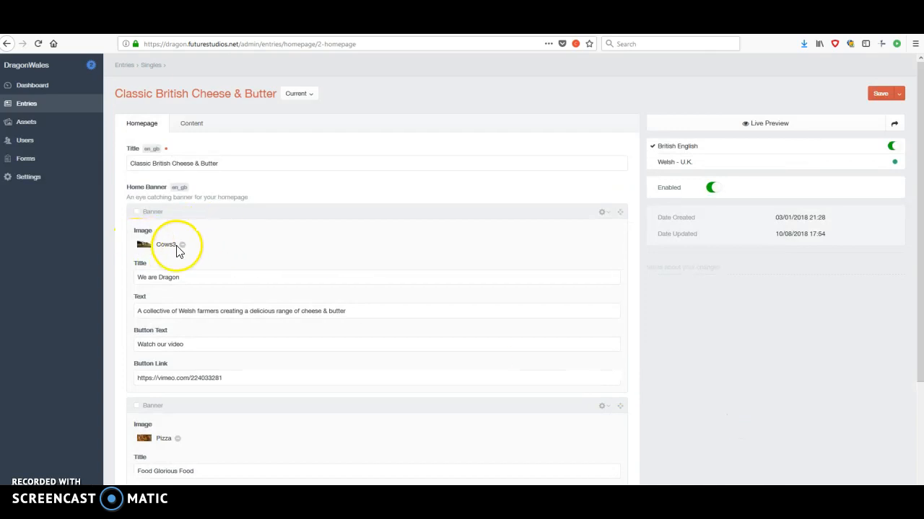
click(881, 97)
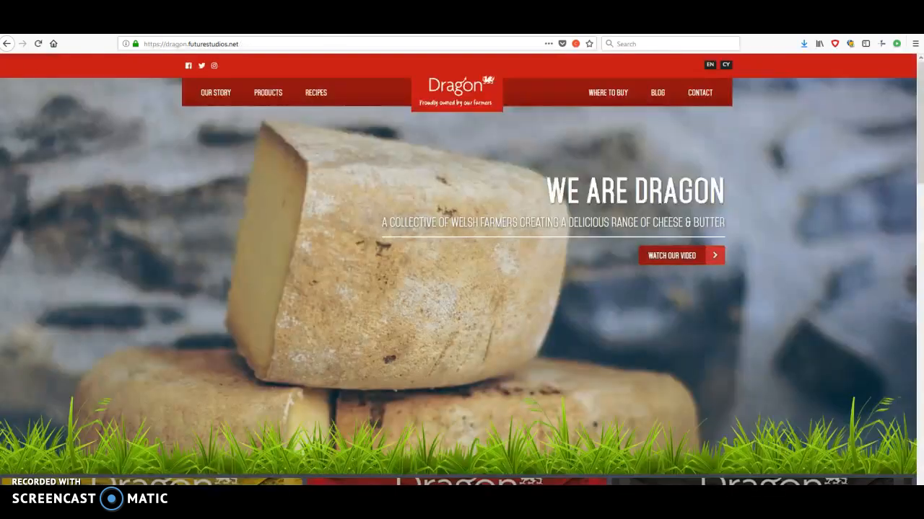
click(39, 45)
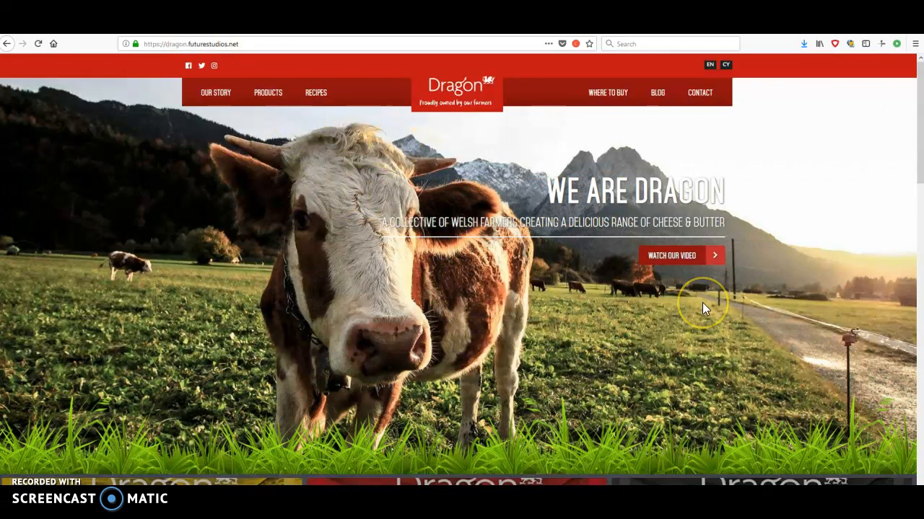
Review the live homepage from the updated main banner down to the Food Glorious Food banner and footer.
scroll(703, 308, down, 2)
scroll(704, 308, down, 5)
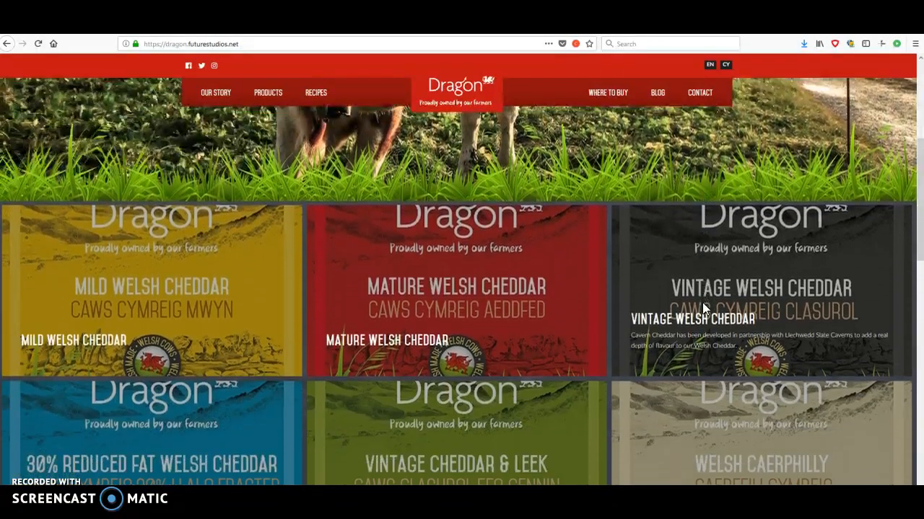
scroll(704, 307, down, 4)
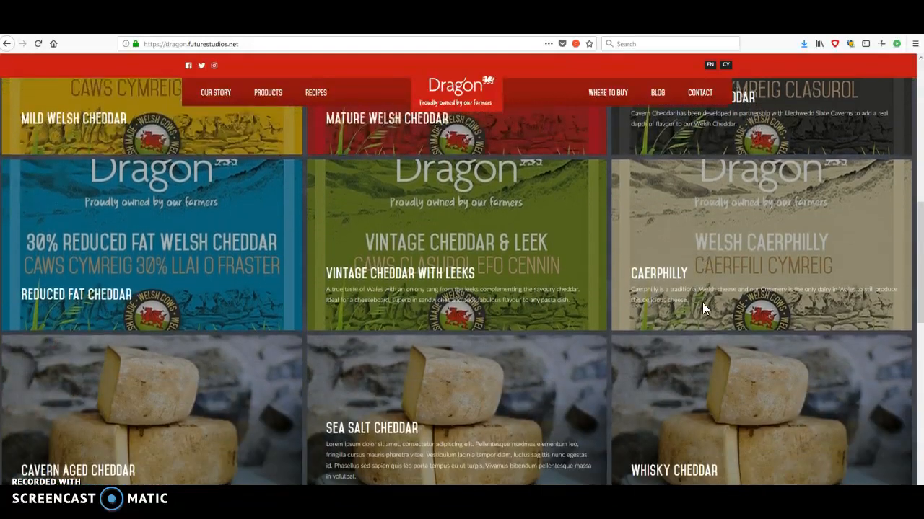
scroll(703, 308, down, 5)
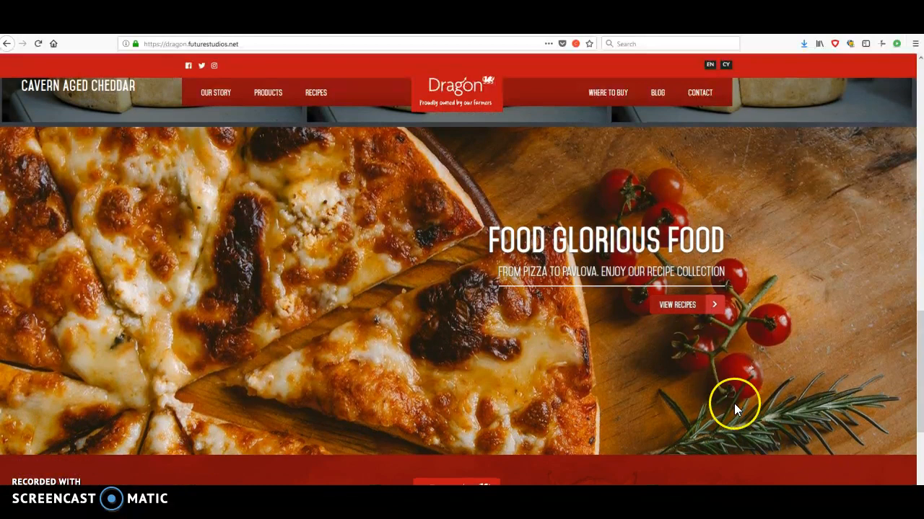
scroll(373, 354, down, 1)
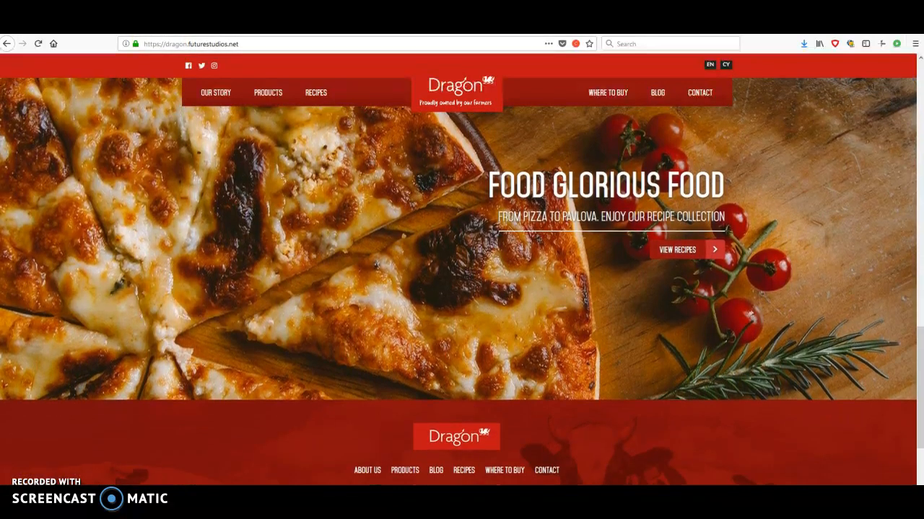
scroll(221, 165, up, 3)
scroll(221, 165, down, 1)
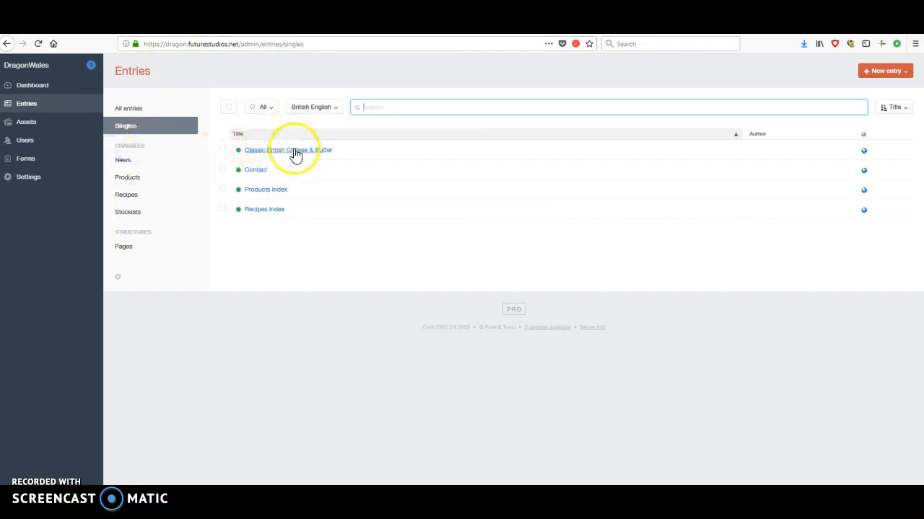
Reopen the Classic British Cheese & Butter entry and compare its second, Pizza banner fields with the live homepage.
click(294, 151)
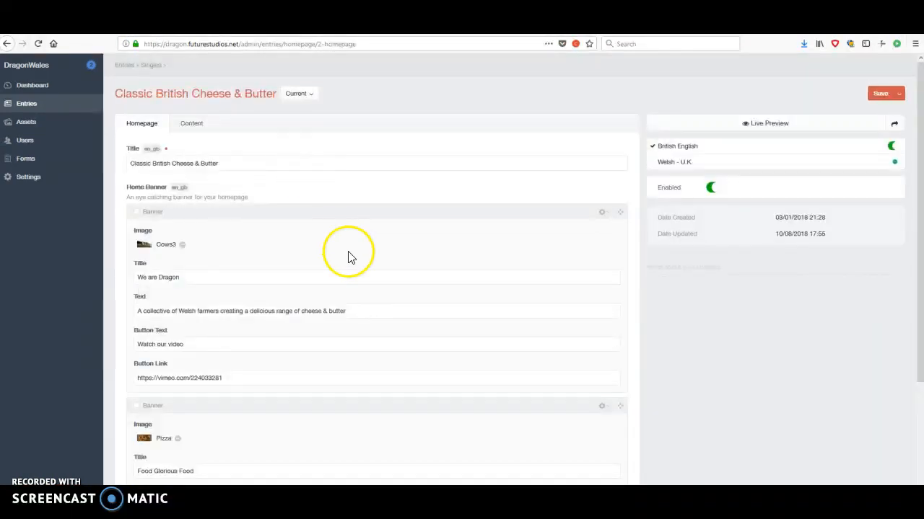
scroll(349, 257, down, 4)
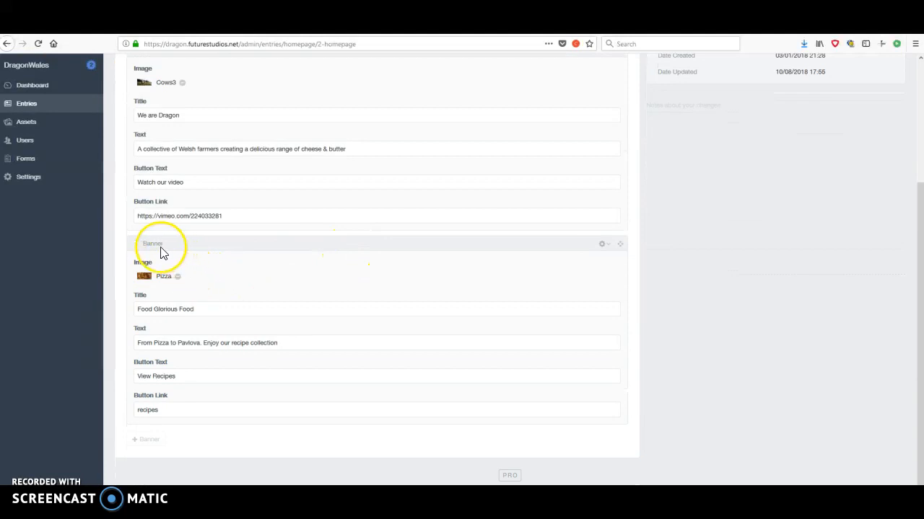
scroll(152, 250, up, 3)
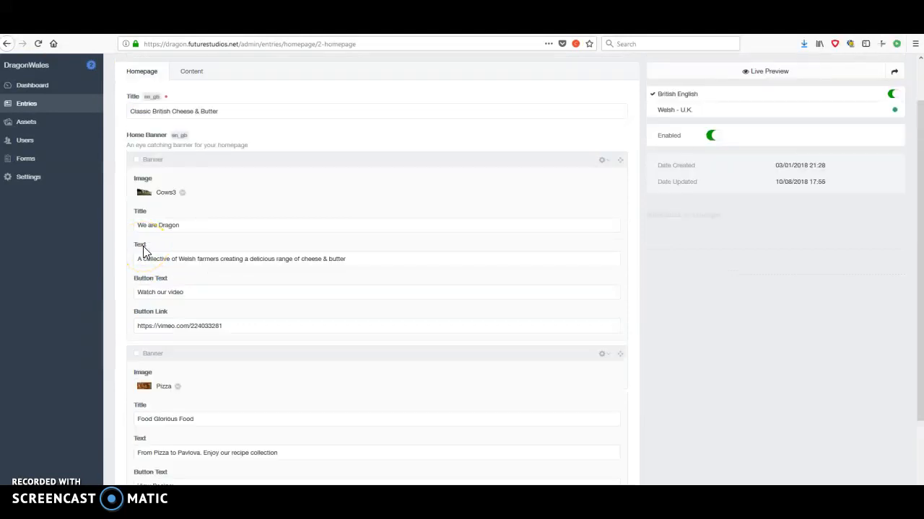
scroll(289, 252, down, 3)
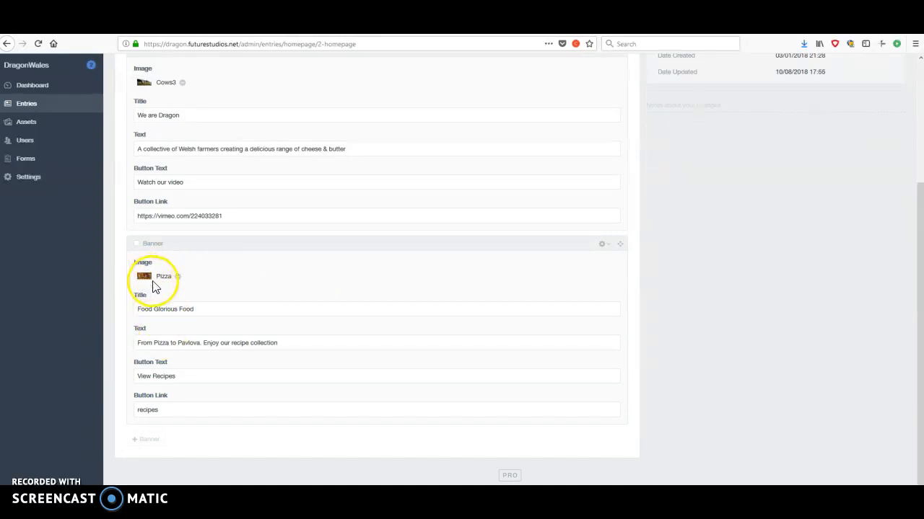
click(70, 27)
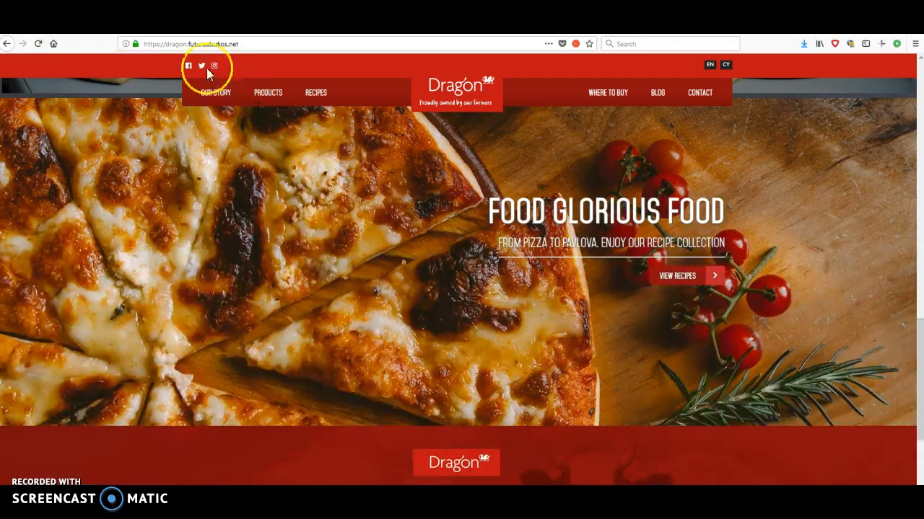
Recheck the Pizza banner fields in the homepage entry, and examine the product tiles between the two banners on the live homepage.
click(210, 27)
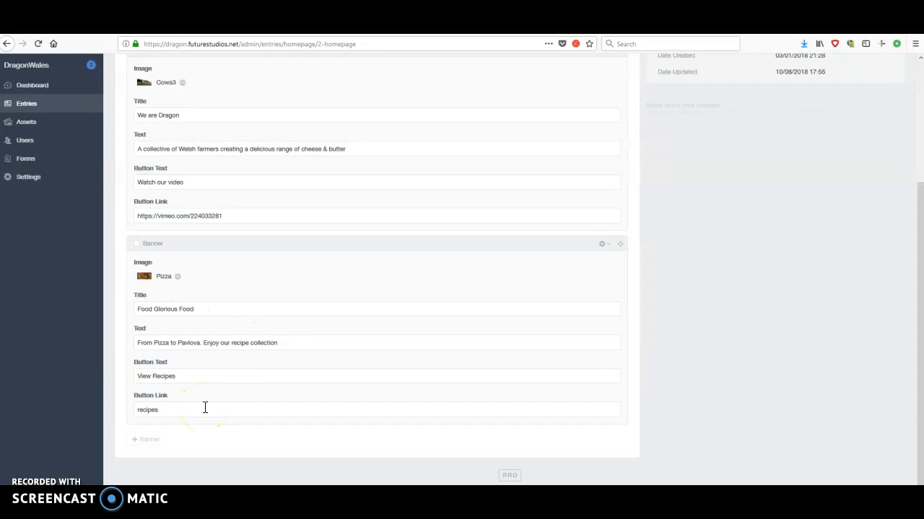
scroll(618, 407, up, 3)
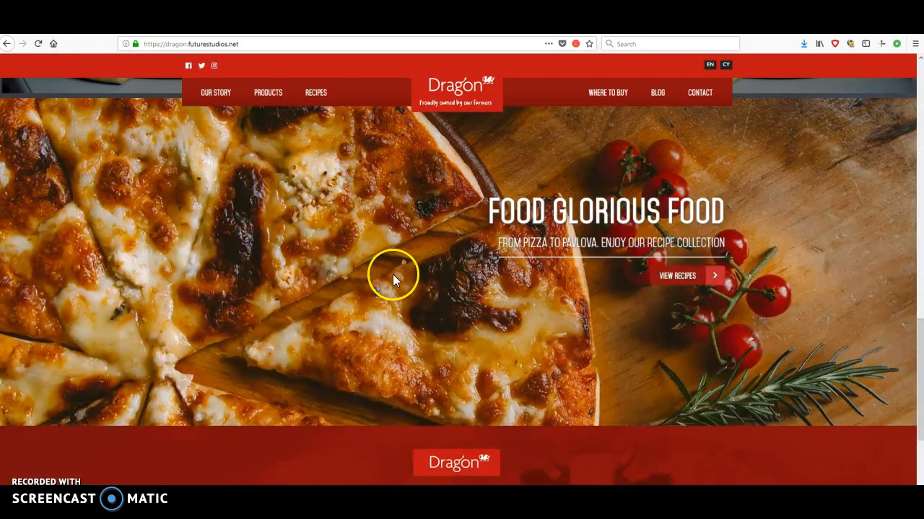
scroll(435, 409, up, 5)
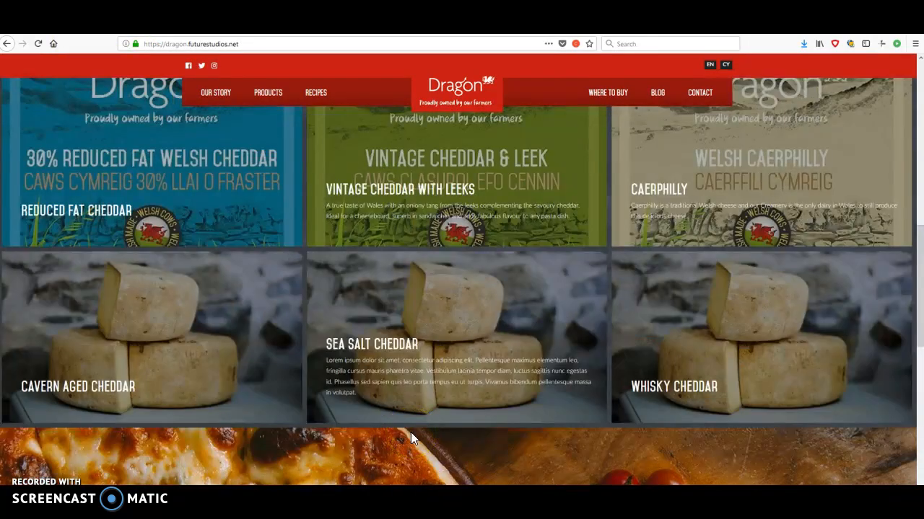
scroll(410, 432, up, 1)
scroll(411, 437, up, 3)
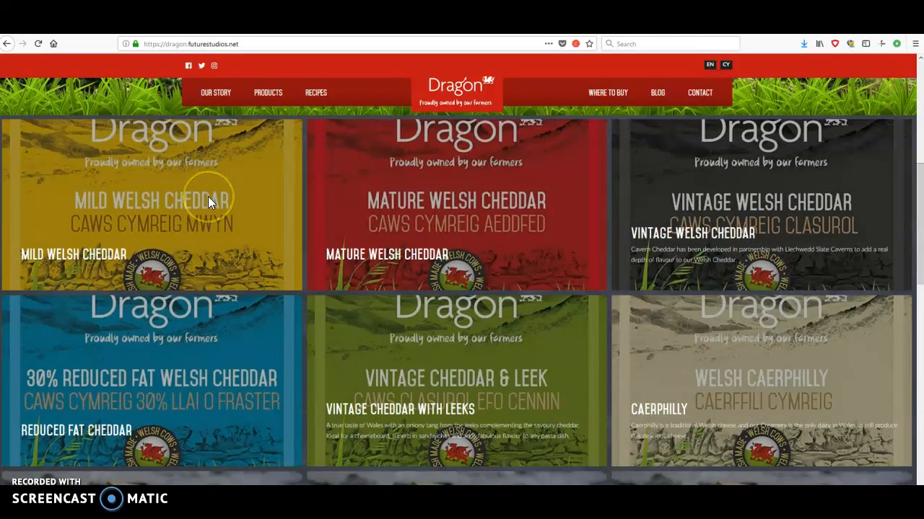
click(740, 180)
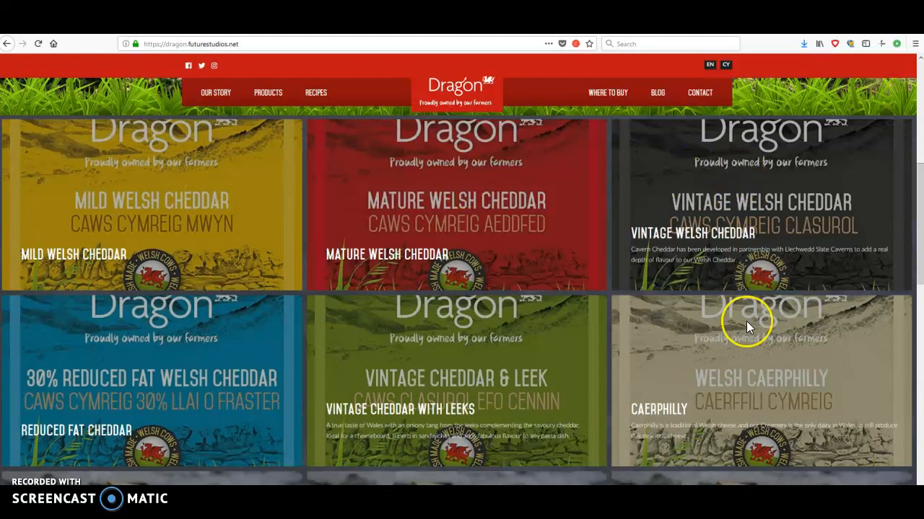
scroll(746, 325, down, 3)
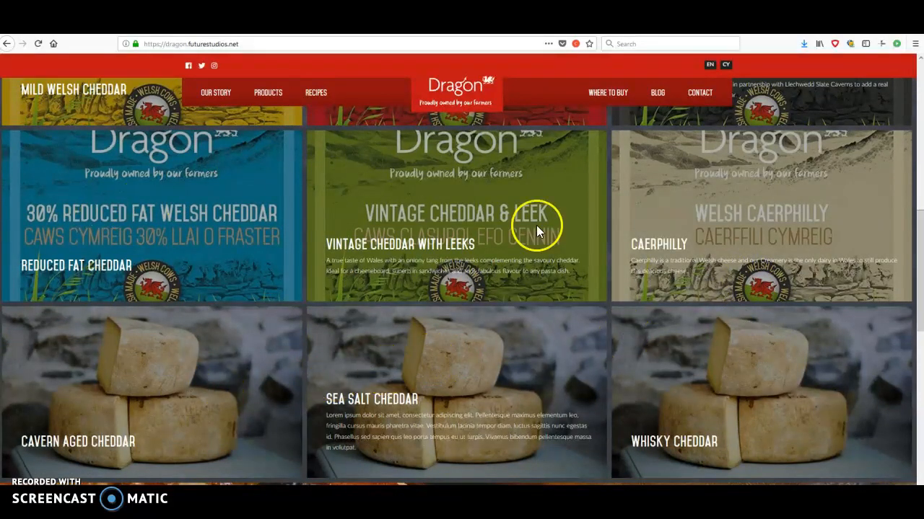
scroll(519, 339, up, 4)
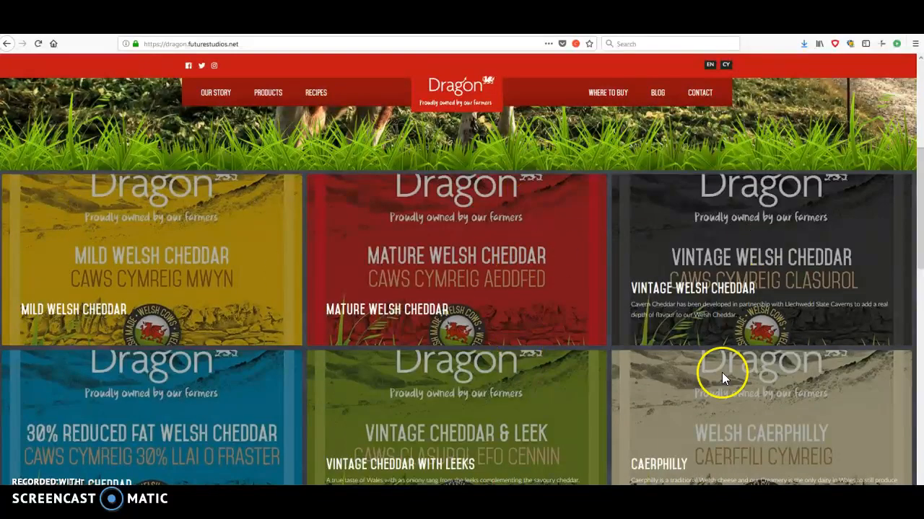
scroll(722, 372, down, 2)
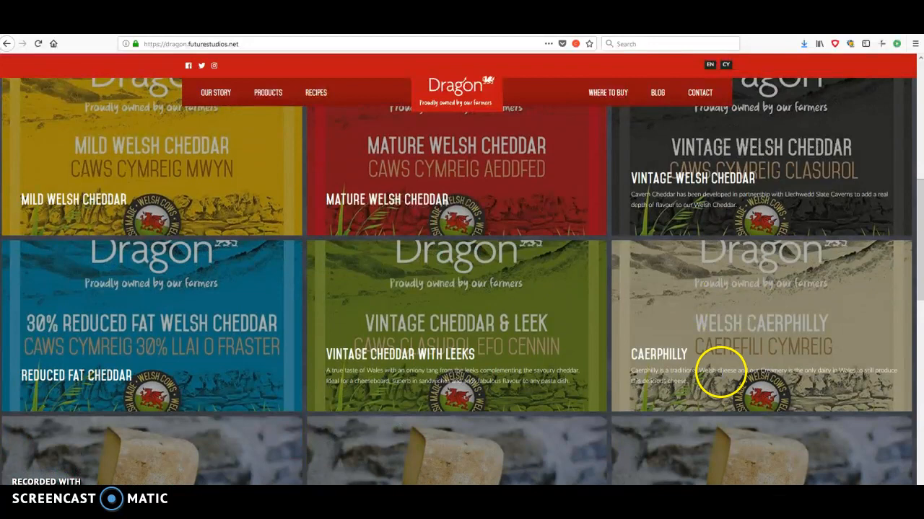
scroll(596, 313, up, 2)
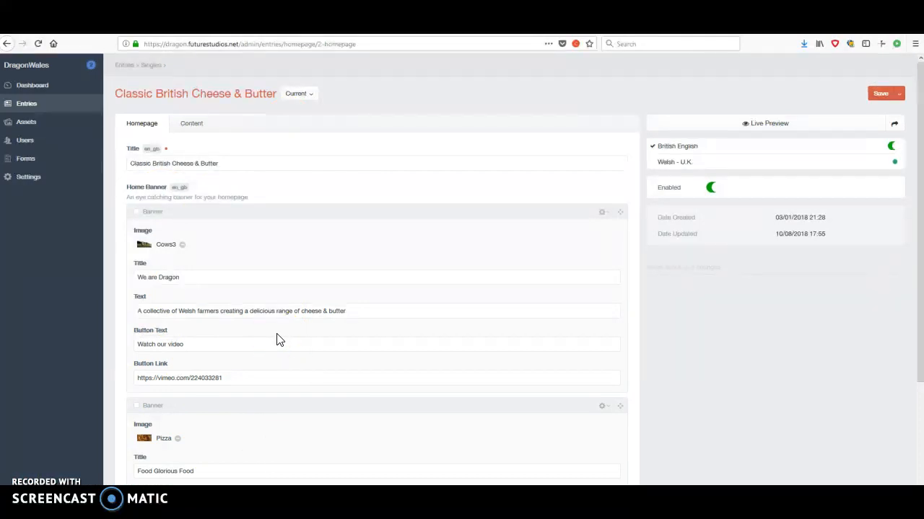
List the Products channel entries in the CMS and compare them with the product tiles on the live homepage.
click(26, 103)
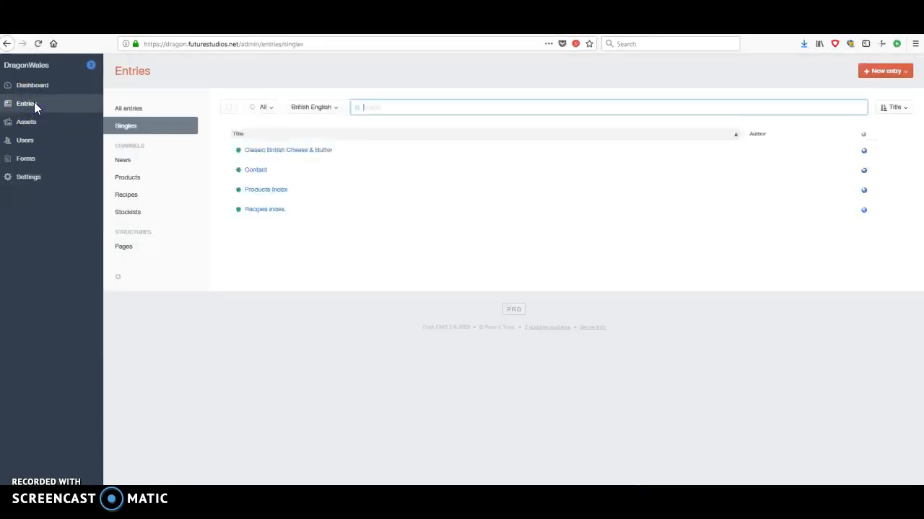
click(132, 184)
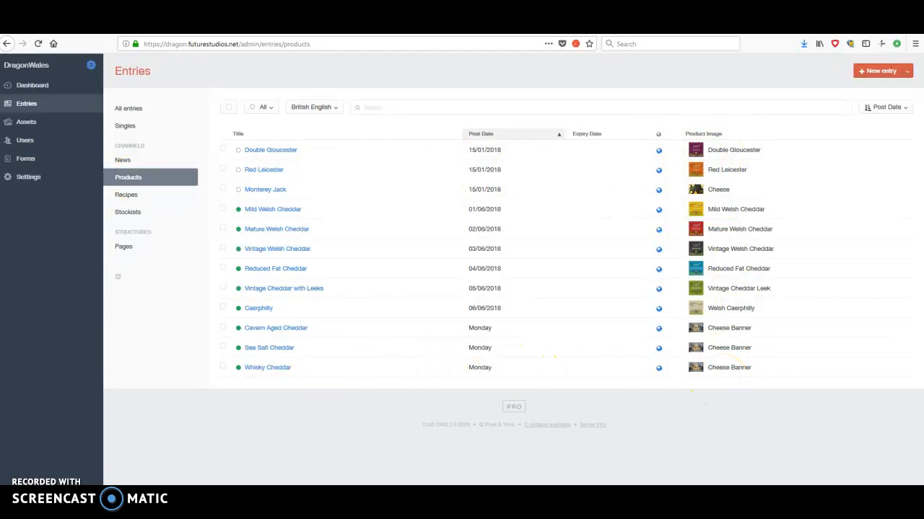
click(47, 28)
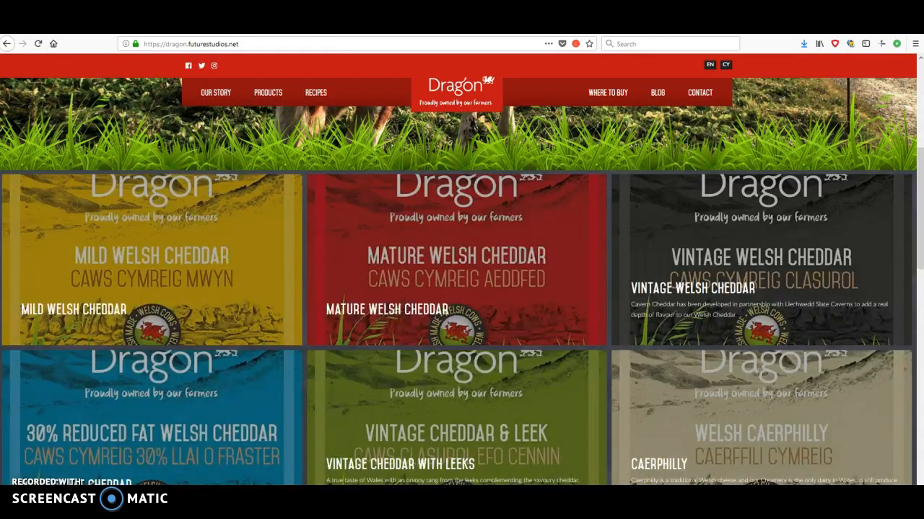
scroll(544, 295, down, 3)
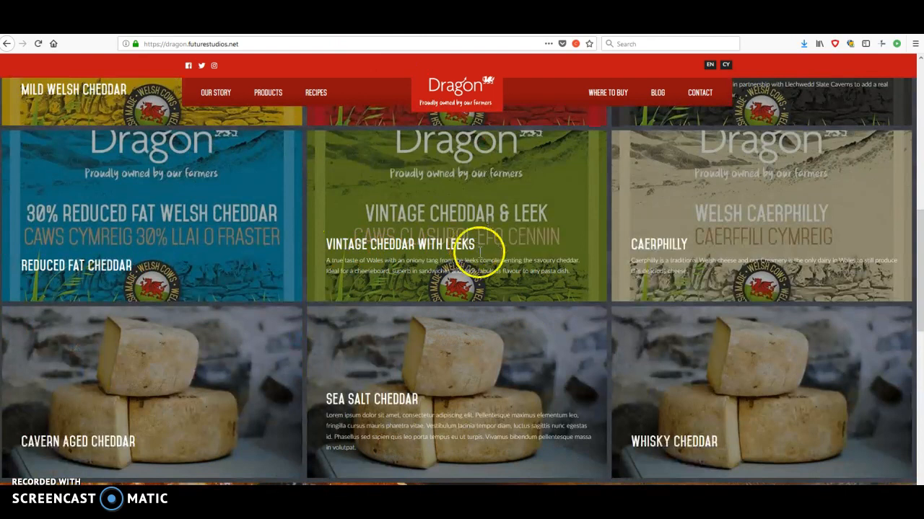
scroll(480, 249, up, 2)
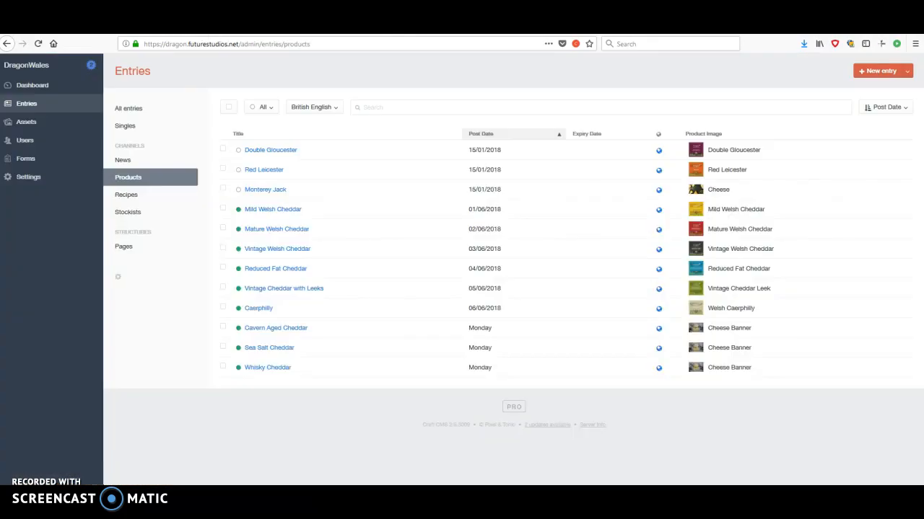
Open the Vintage Cheddar with Leeks product entry and highlight the matching title and intro text on its live homepage tile.
click(277, 288)
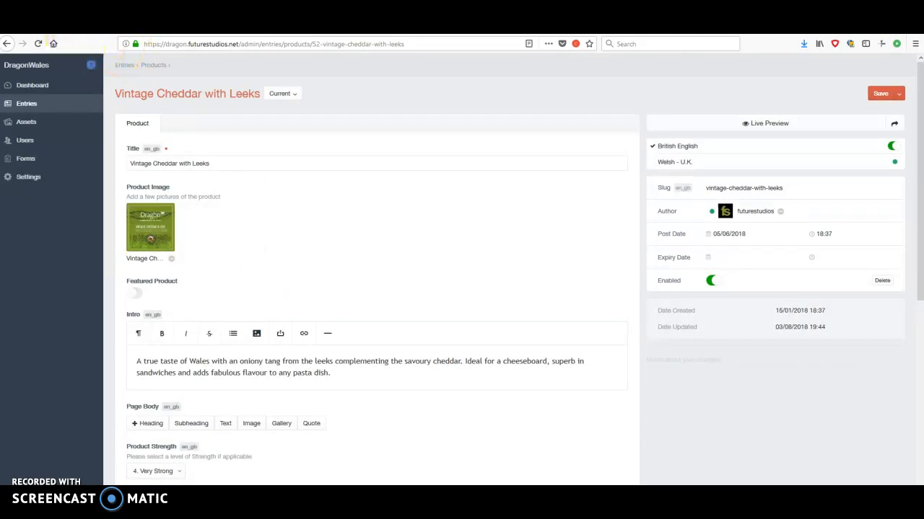
click(60, 27)
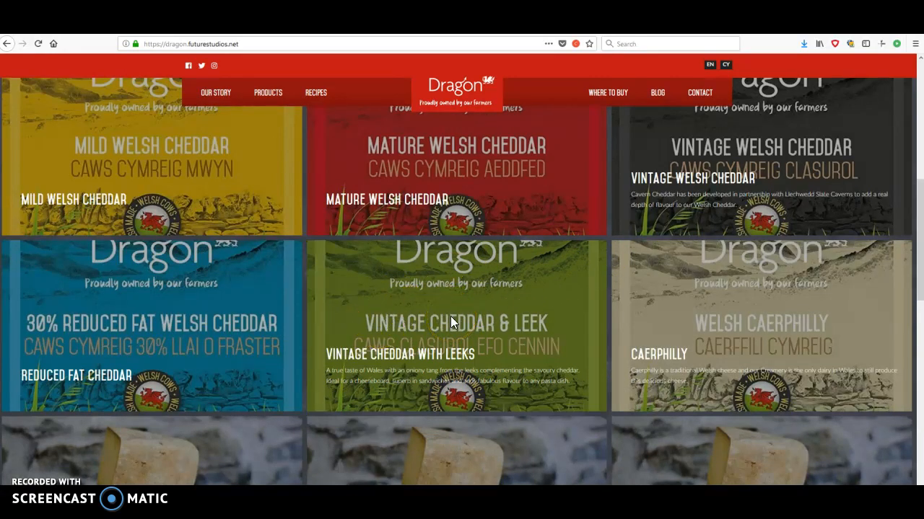
click(326, 354)
drag(327, 354, 475, 357)
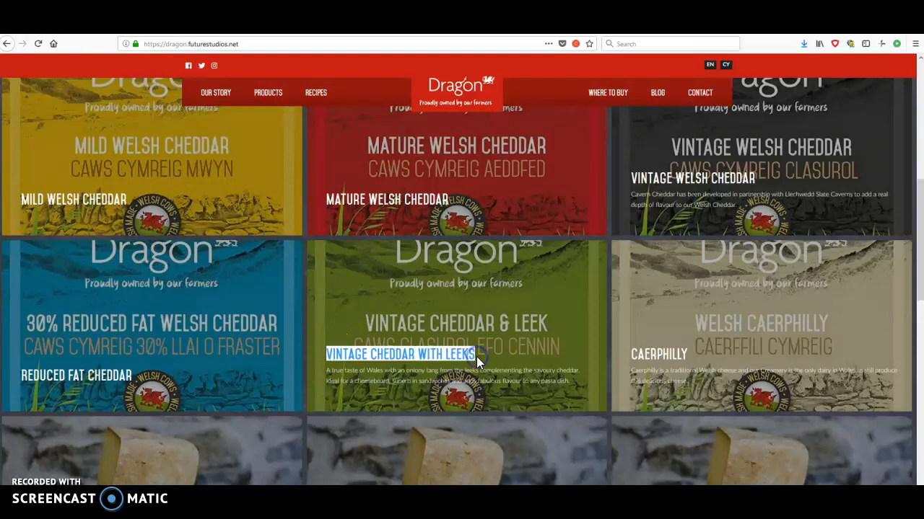
click(476, 356)
drag(325, 369, 561, 384)
click(571, 384)
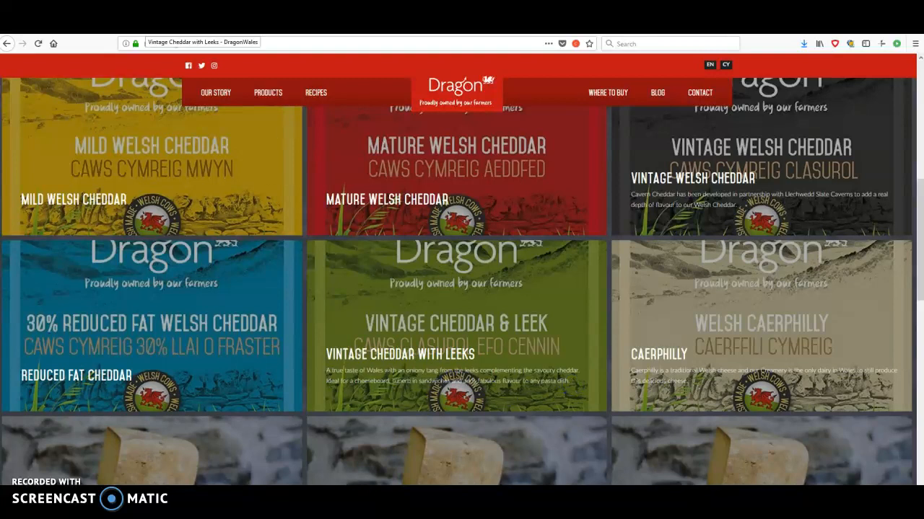
Return to the Vintage Cheddar with Leeks entry and examine its product image, intro and title fields.
click(147, 28)
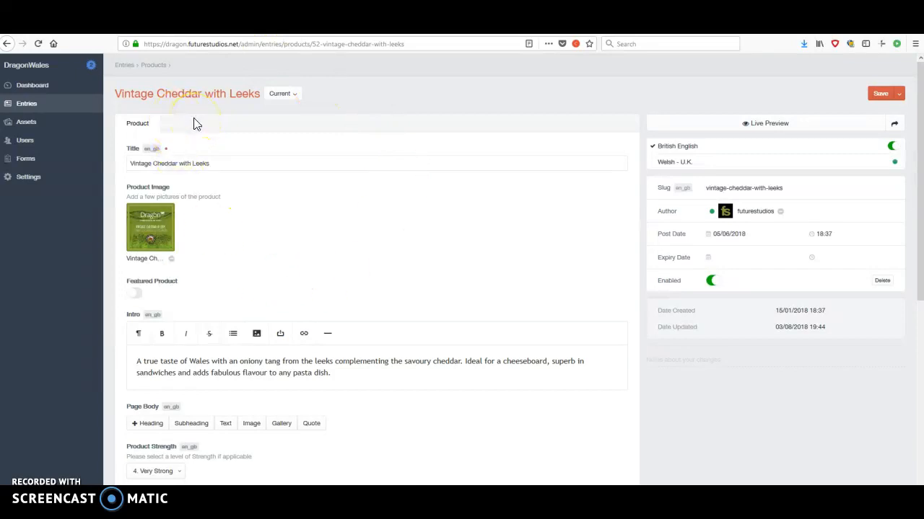
scroll(277, 241, down, 3)
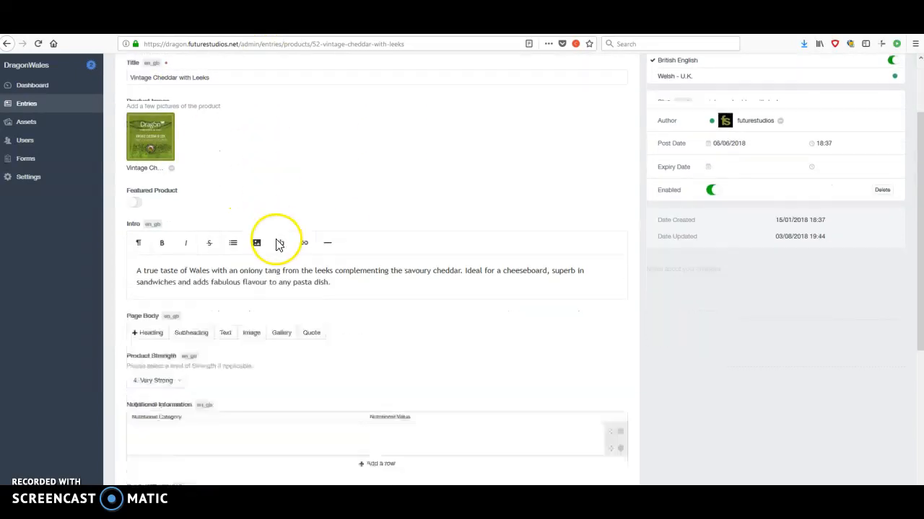
scroll(277, 239, up, 3)
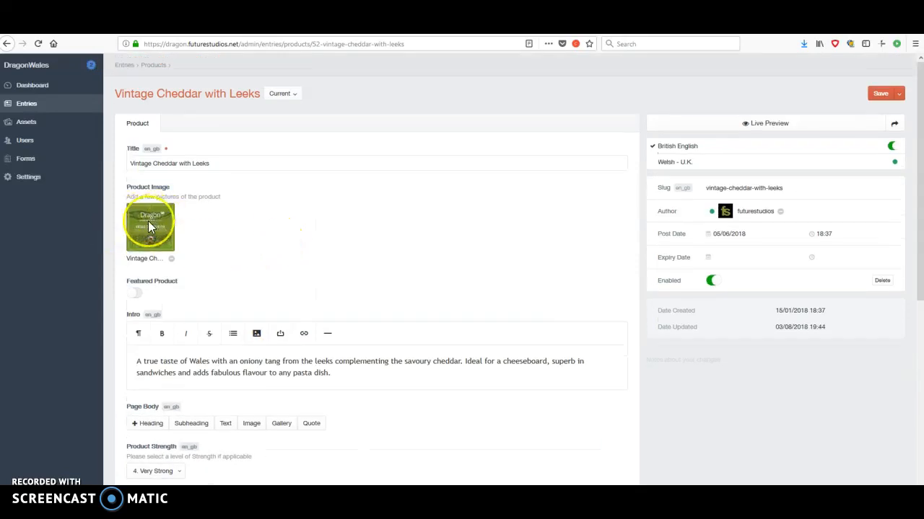
scroll(278, 243, down, 2)
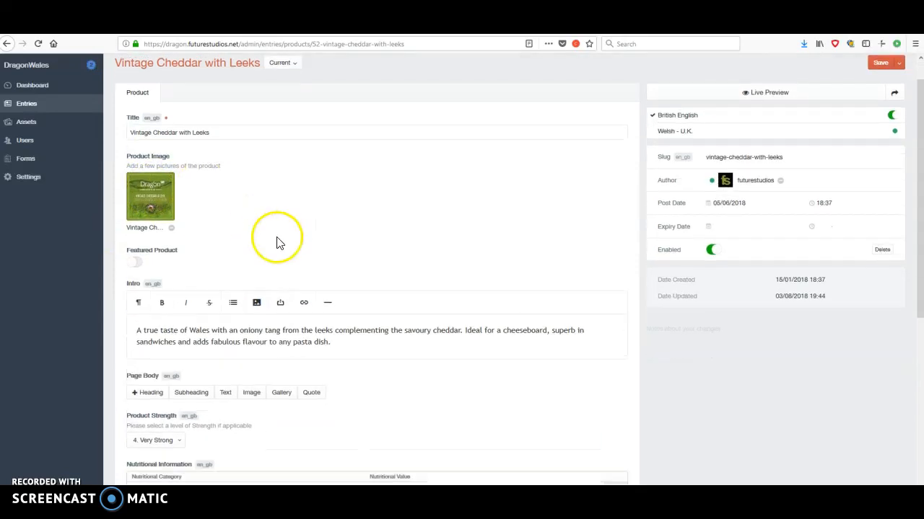
drag(136, 305, 371, 320)
click(370, 322)
scroll(371, 321, up, 2)
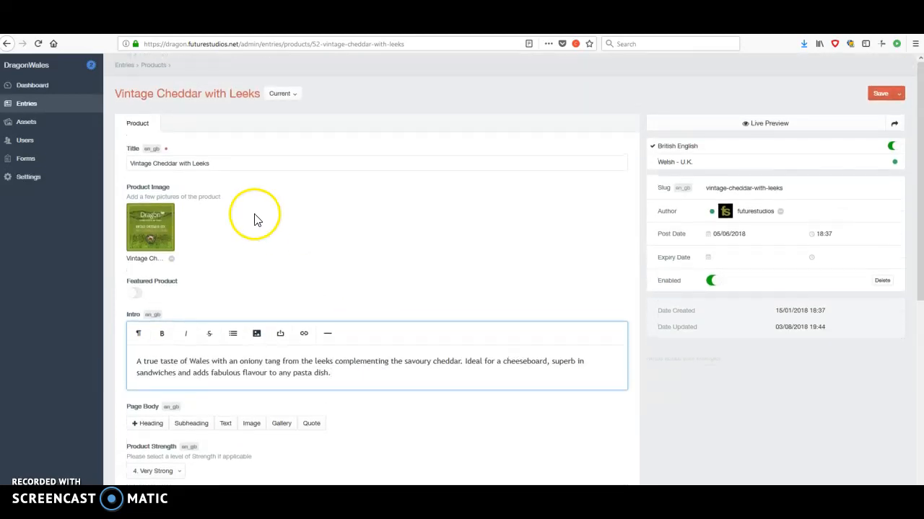
drag(216, 163, 120, 163)
click(279, 164)
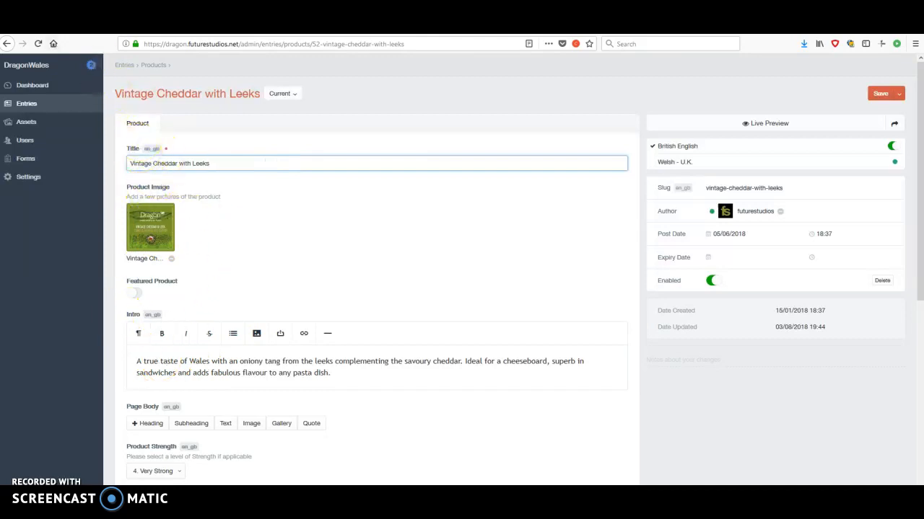
Go back to the product tiles on the live homepage and open the Sea Salt Cheddar product page.
click(54, 43)
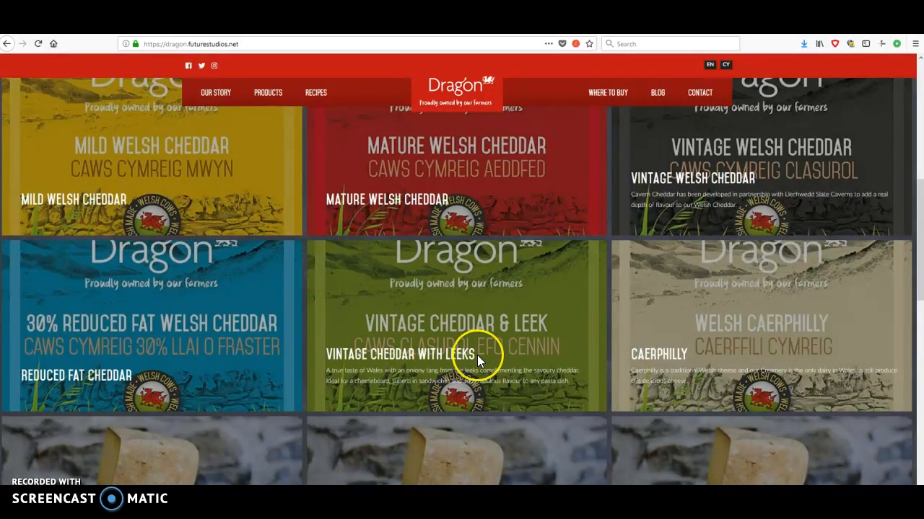
scroll(477, 355, up, 3)
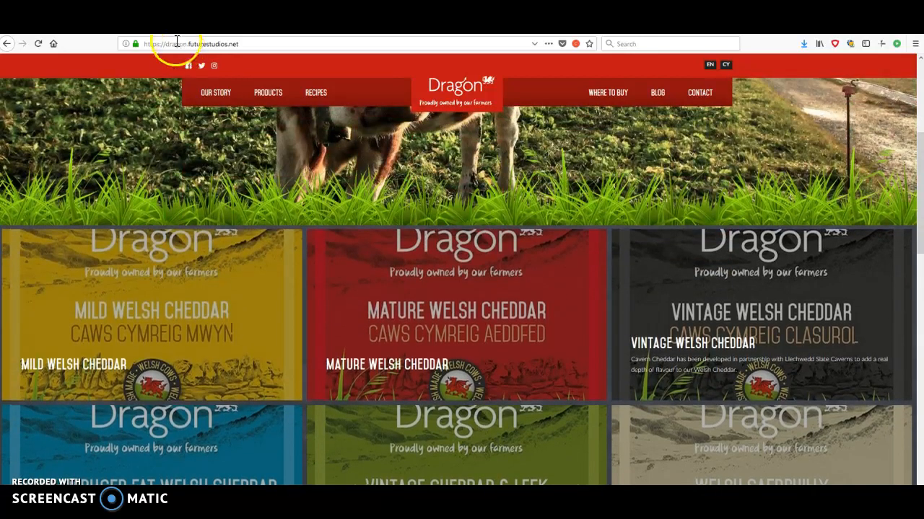
scroll(505, 367, down, 5)
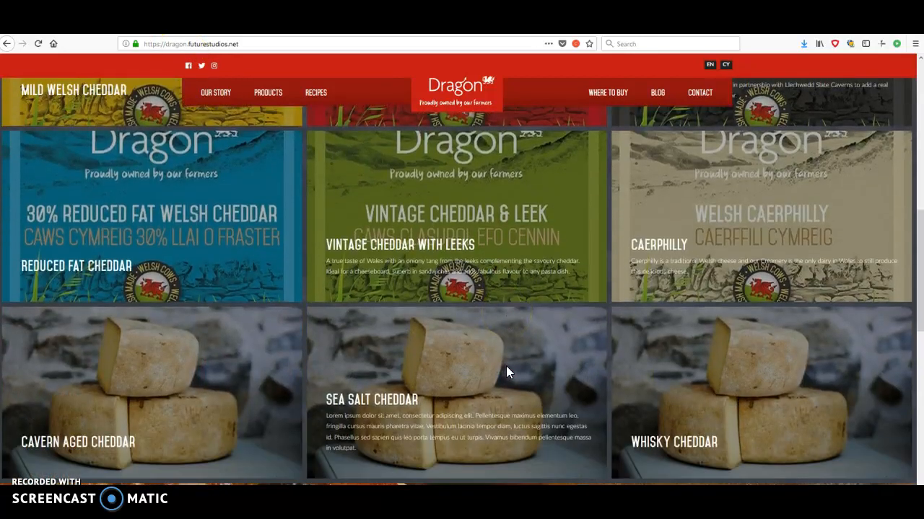
scroll(478, 416, down, 1)
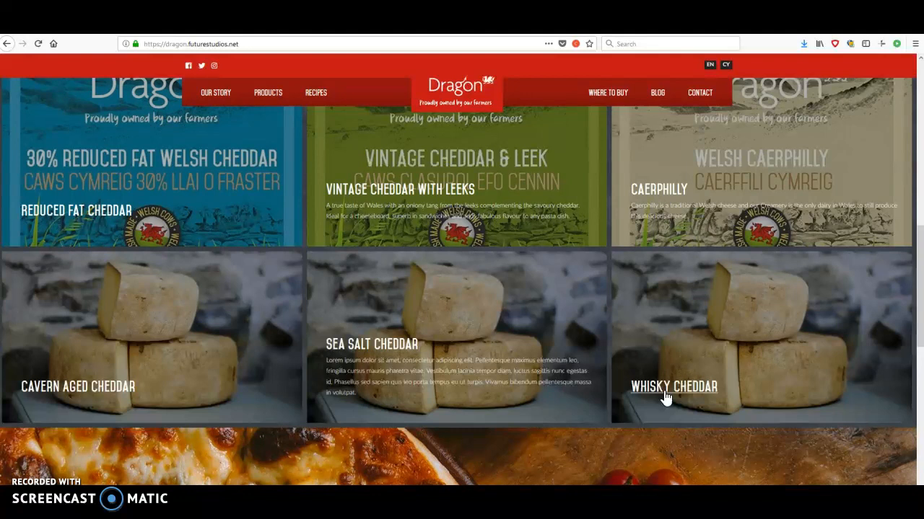
click(373, 351)
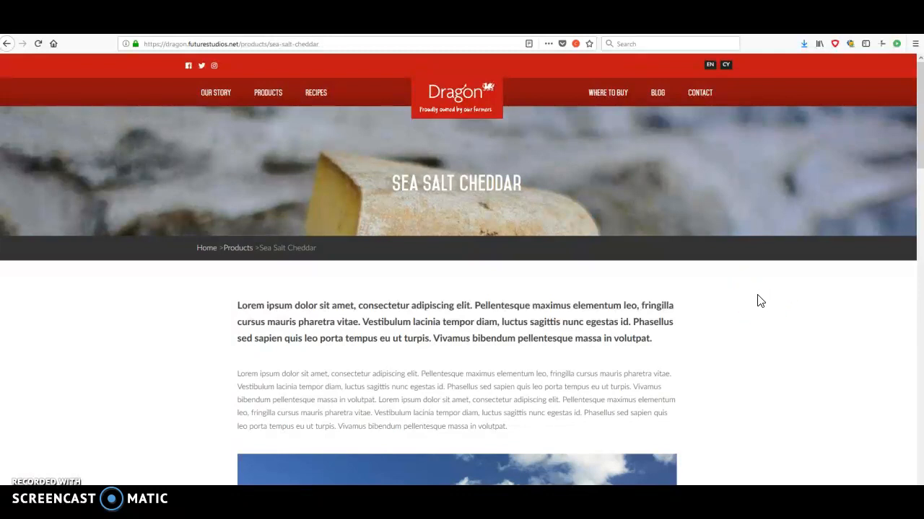
Skim the Sea Salt Cheddar page, highlighting its bold intro paragraph and the body text below it.
scroll(729, 299, down, 4)
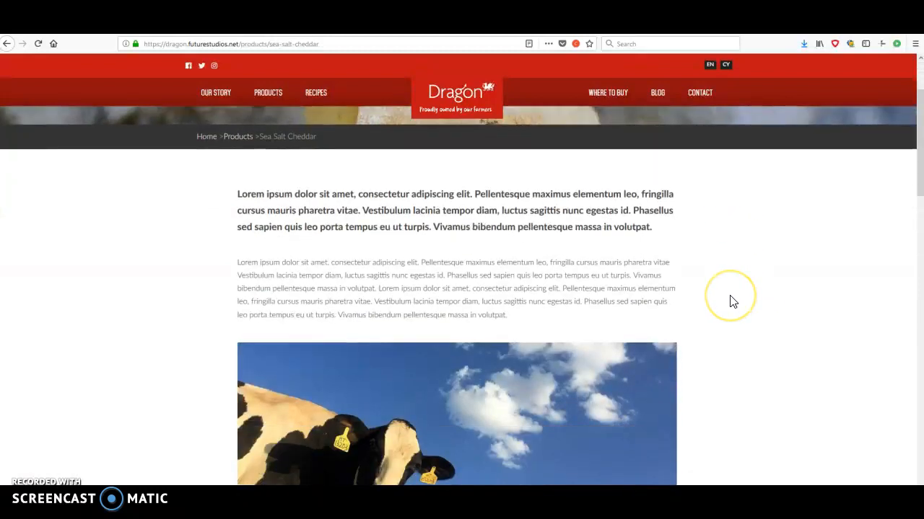
scroll(733, 301, down, 3)
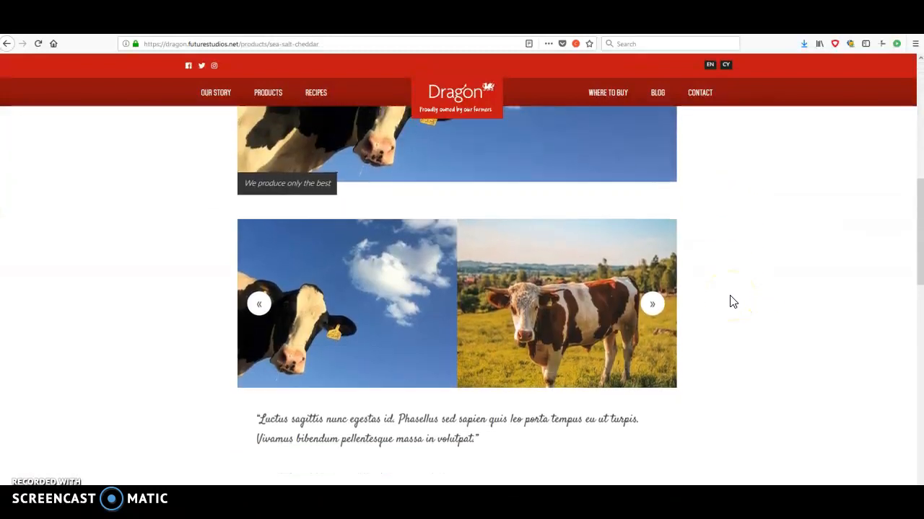
scroll(731, 301, up, 7)
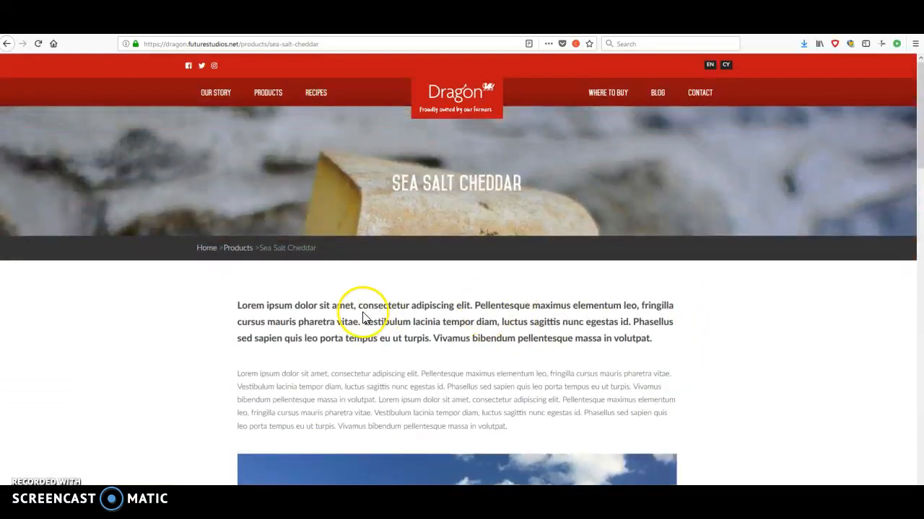
drag(243, 304, 655, 342)
click(655, 342)
drag(234, 375, 660, 426)
click(660, 426)
Advance through the cow image gallery on the Sea Salt Cheddar page and view the quote and related products below.
scroll(668, 426, down, 3)
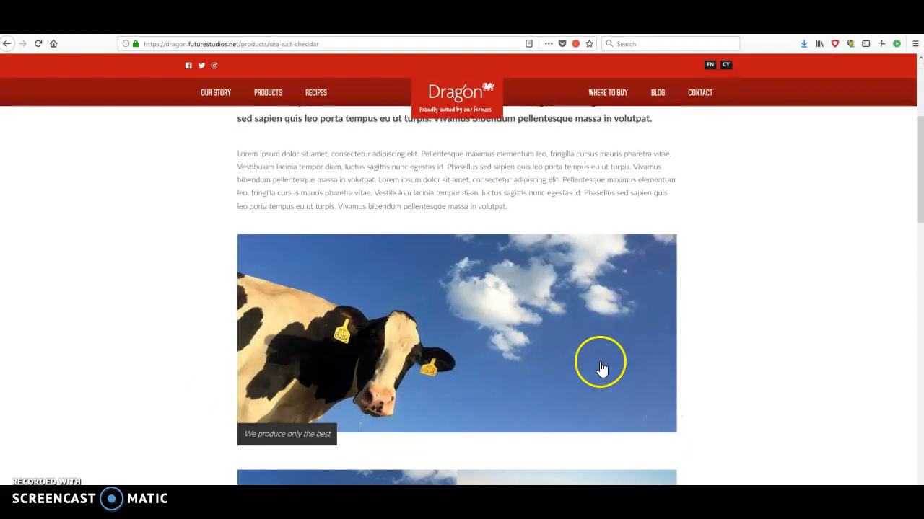
scroll(600, 368, down, 4)
click(658, 284)
click(658, 284)
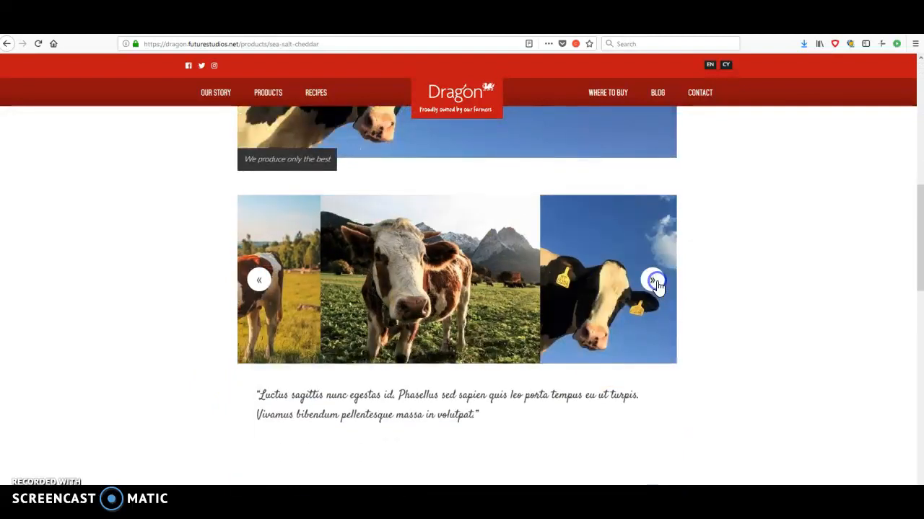
click(657, 284)
scroll(664, 295, down, 2)
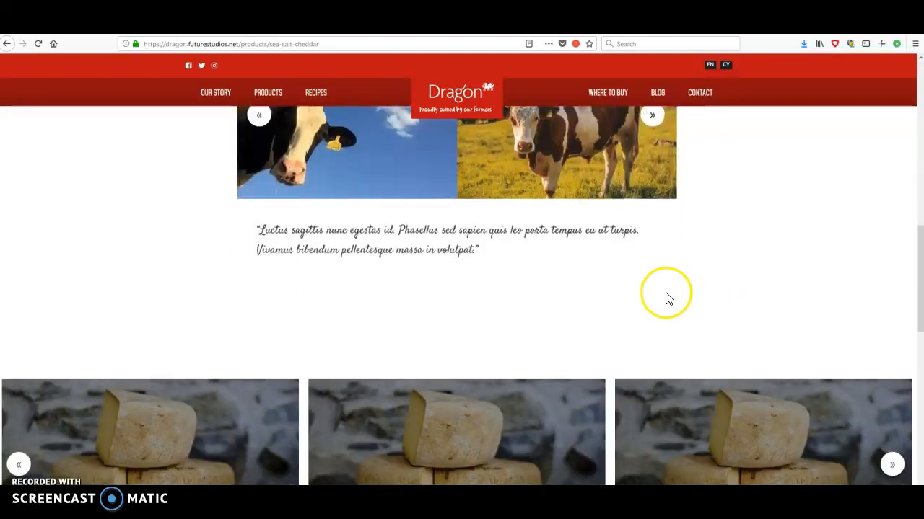
Highlight the quote on the Sea Salt Cheddar page and browse through the related products carousel below it.
drag(258, 229, 431, 230)
click(503, 245)
scroll(546, 289, down, 3)
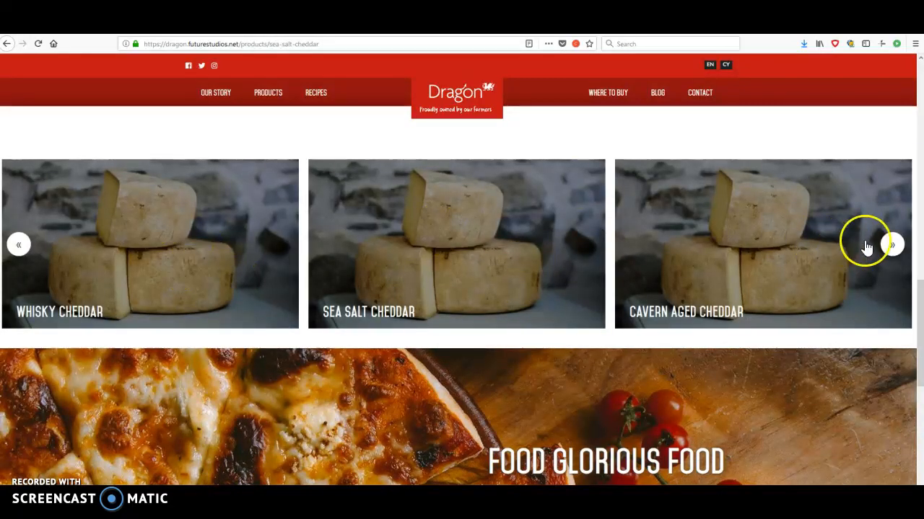
click(892, 246)
click(892, 246)
click(892, 245)
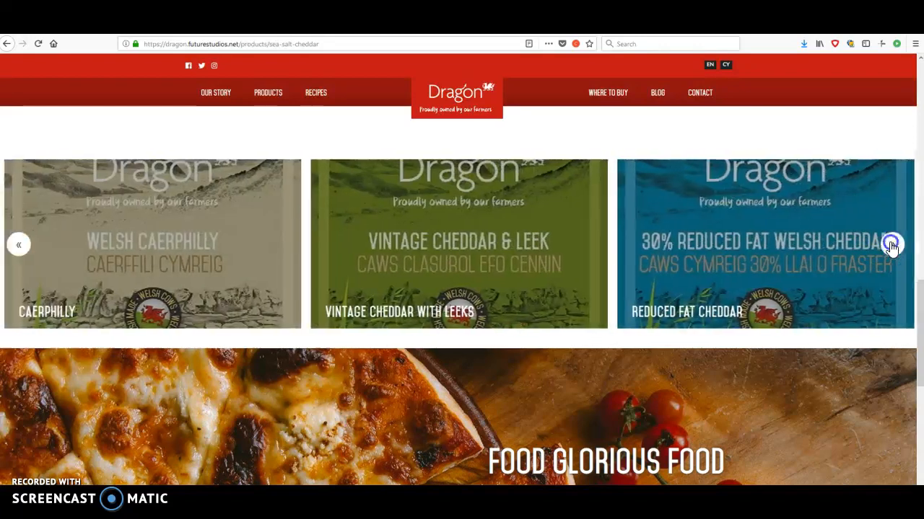
click(892, 246)
click(891, 246)
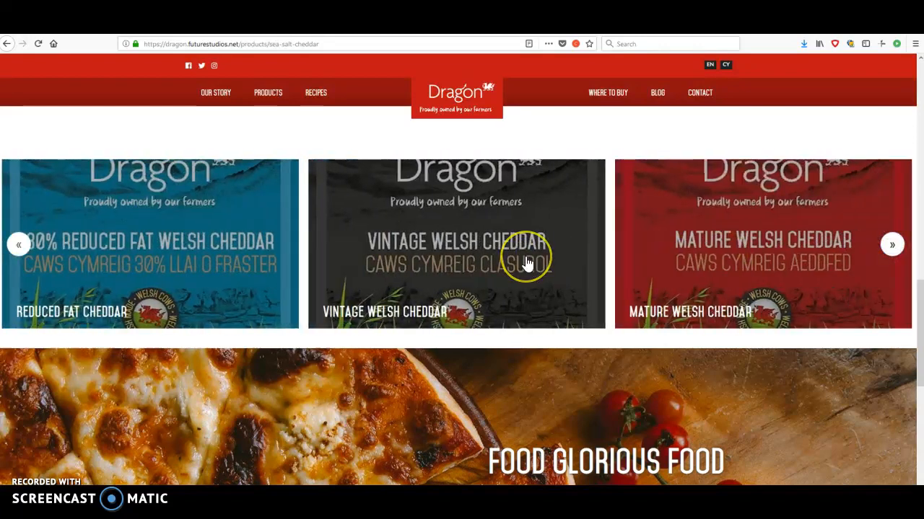
click(892, 245)
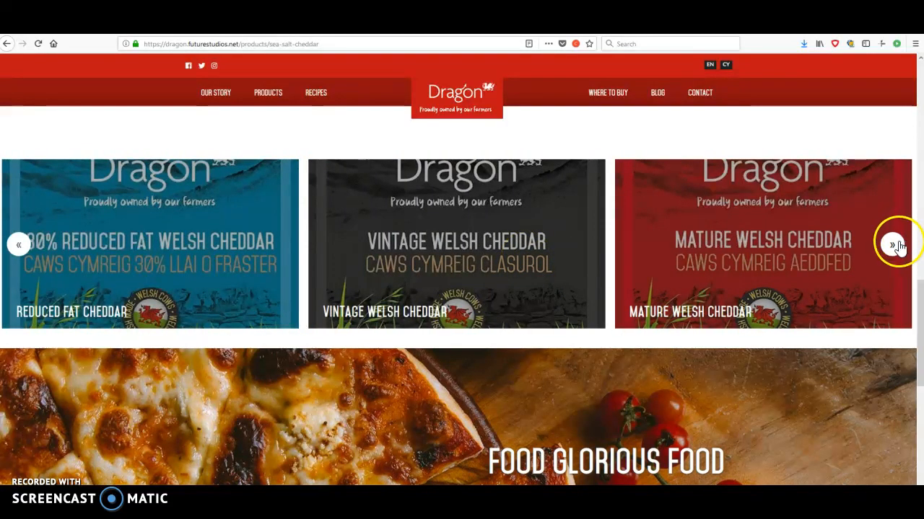
click(705, 381)
Review the Sea Salt Cheddar page's intro, body text, captioned image, gallery and quote once more.
scroll(706, 381, up, 10)
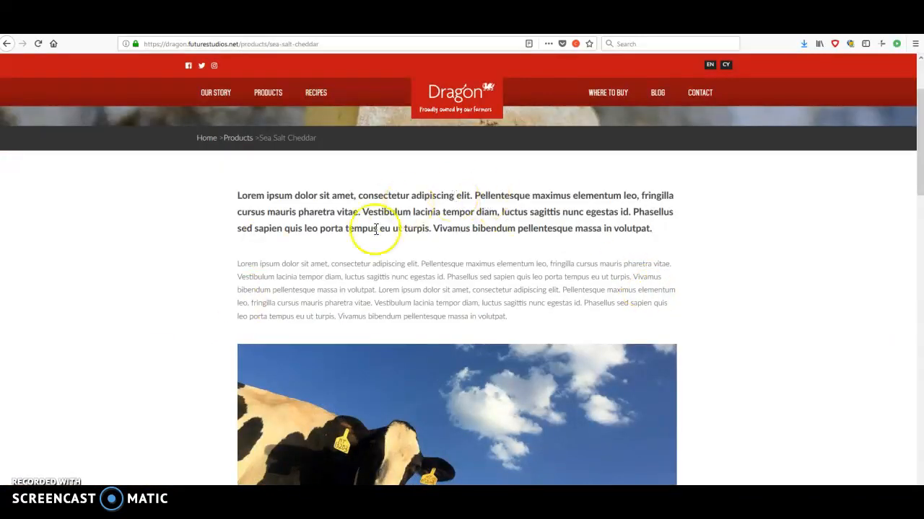
scroll(642, 350, down, 1)
scroll(642, 352, down, 10)
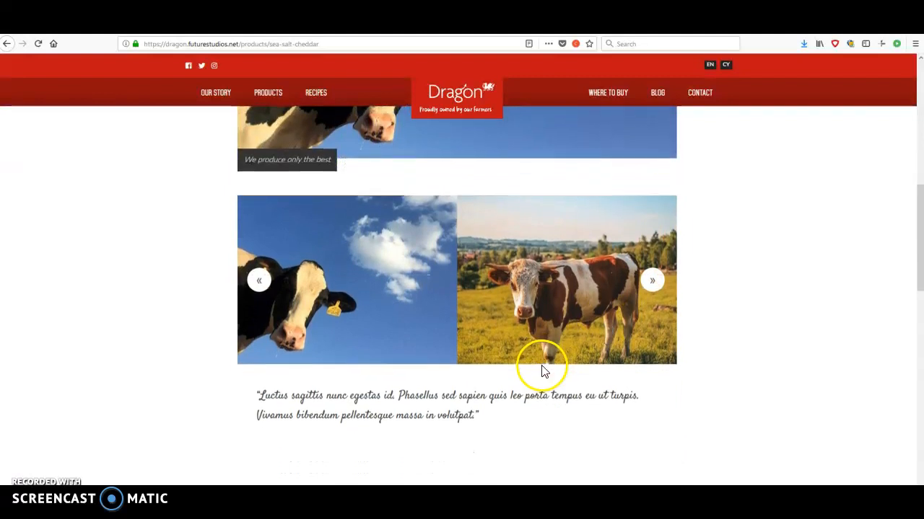
scroll(543, 372, up, 15)
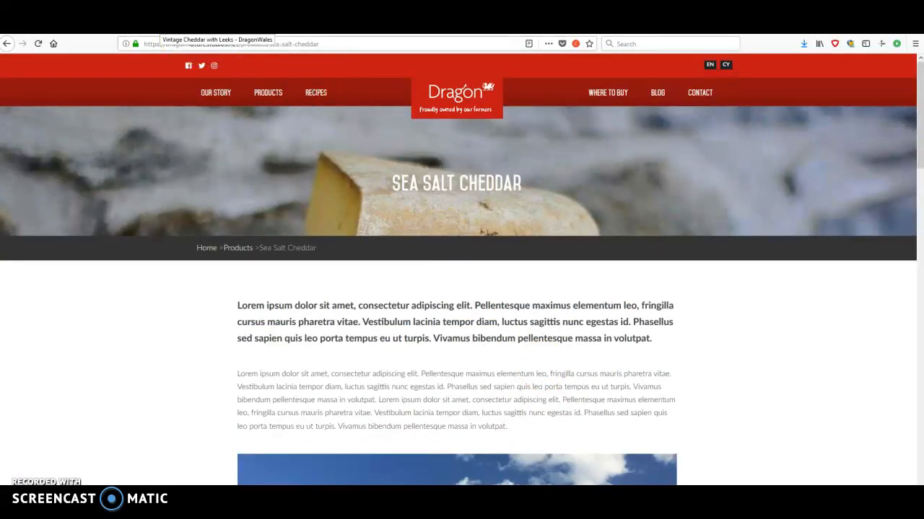
Return to the Vintage Cheddar with Leeks entry and examine its Page Body block types and surrounding fields.
click(160, 25)
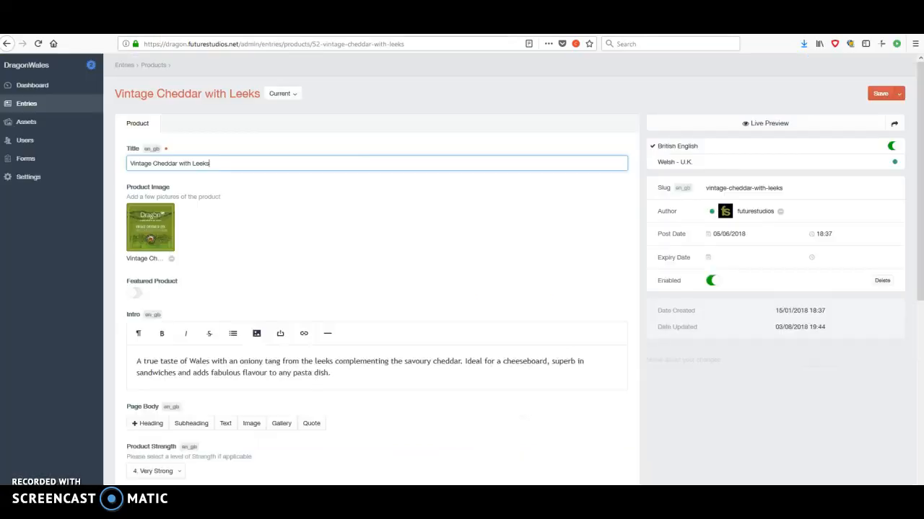
scroll(351, 284, down, 3)
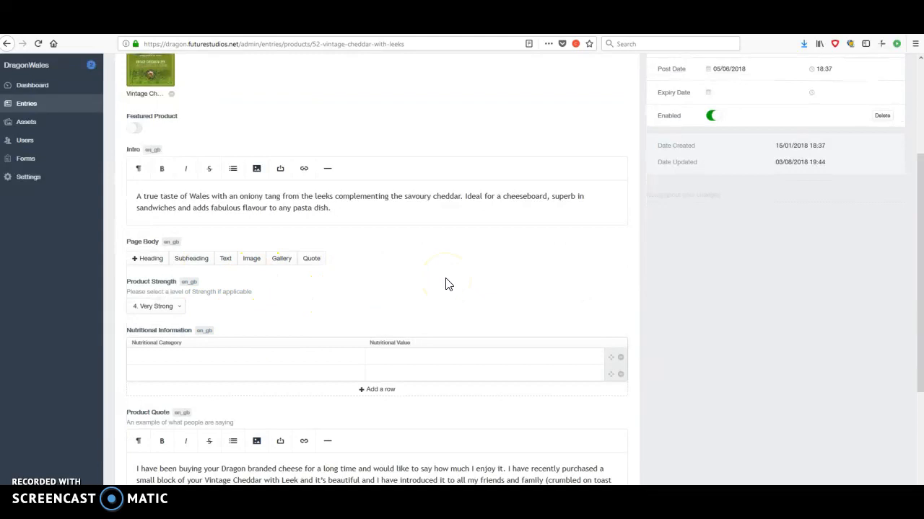
scroll(445, 284, up, 2)
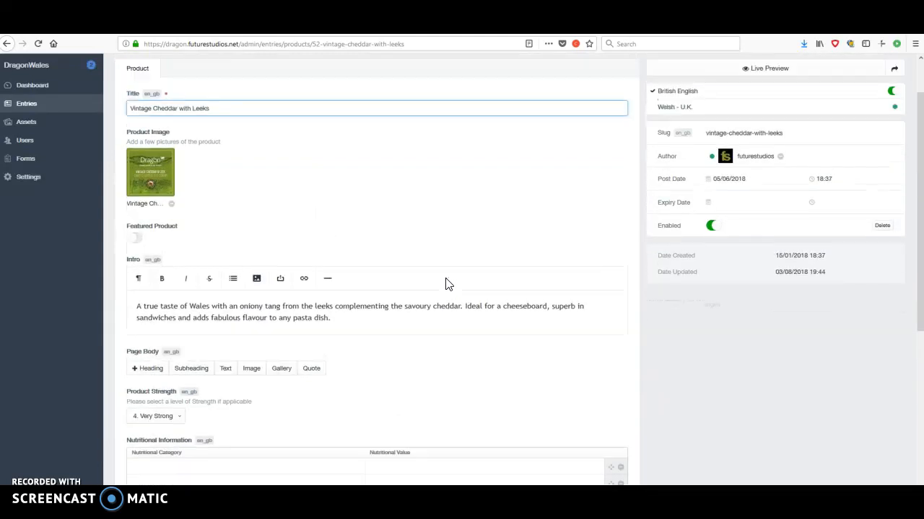
scroll(446, 284, down, 2)
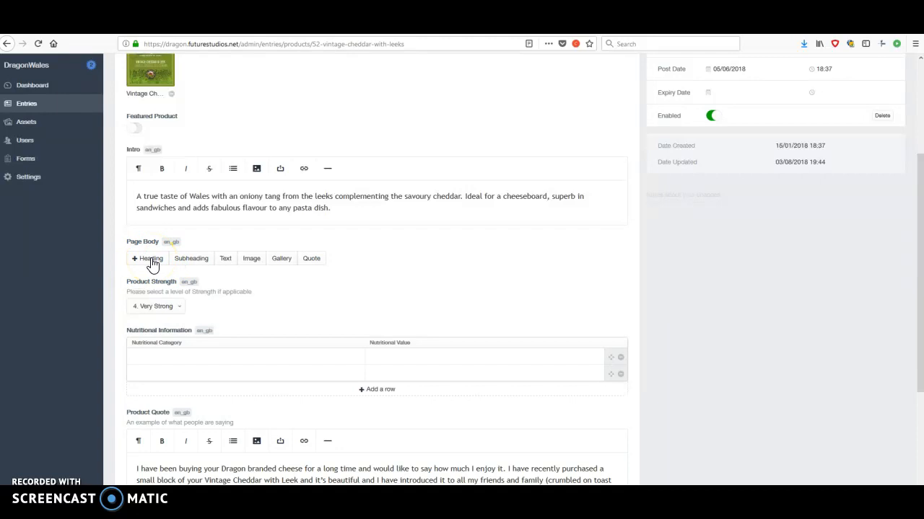
scroll(152, 265, up, 4)
click(175, 161)
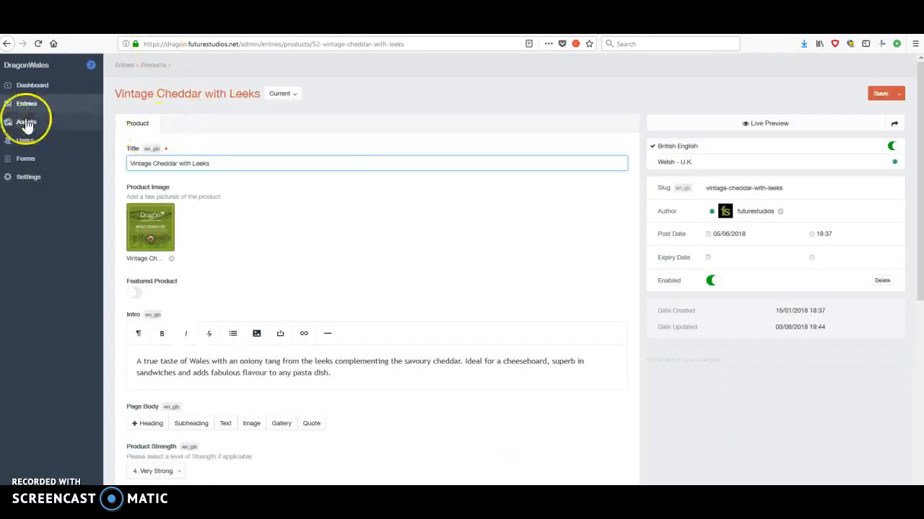
Open the Sea Salt Cheddar entry from the product entries and view its title, product image and intro fields.
click(27, 104)
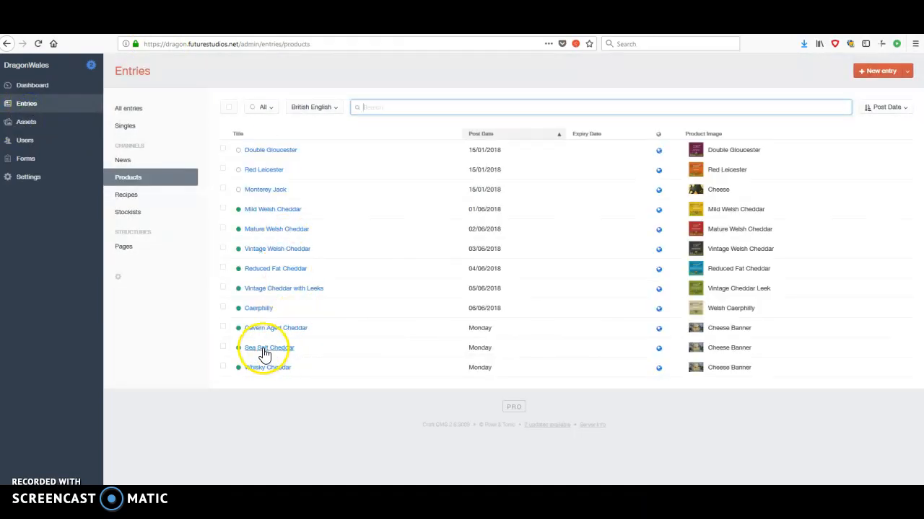
click(264, 349)
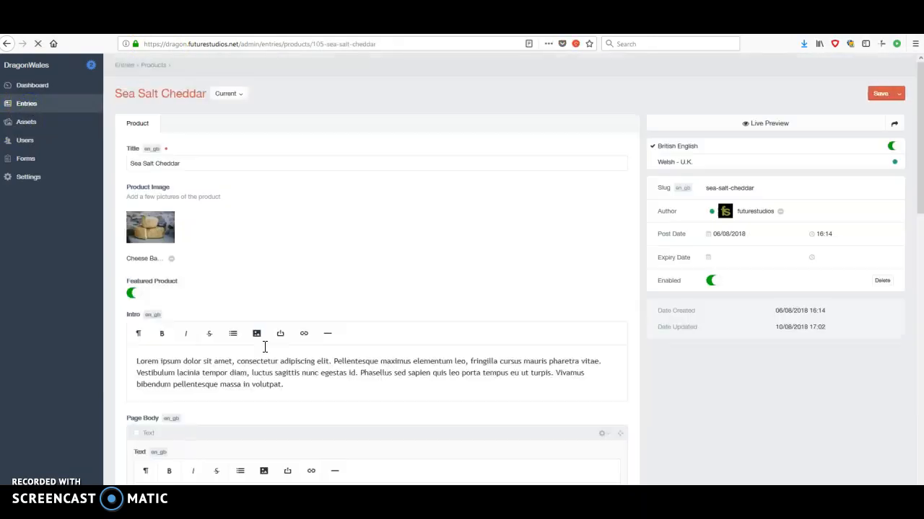
scroll(356, 250, down, 1)
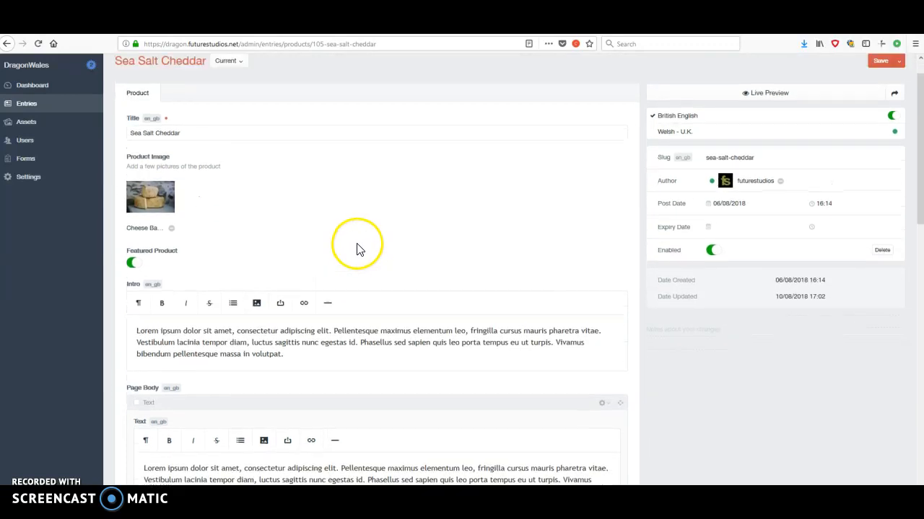
scroll(356, 250, up, 1)
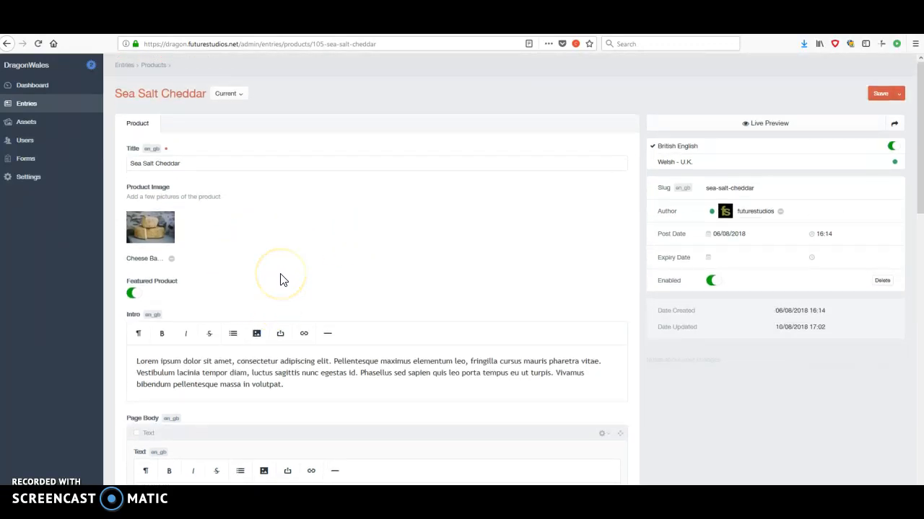
scroll(281, 274, down, 4)
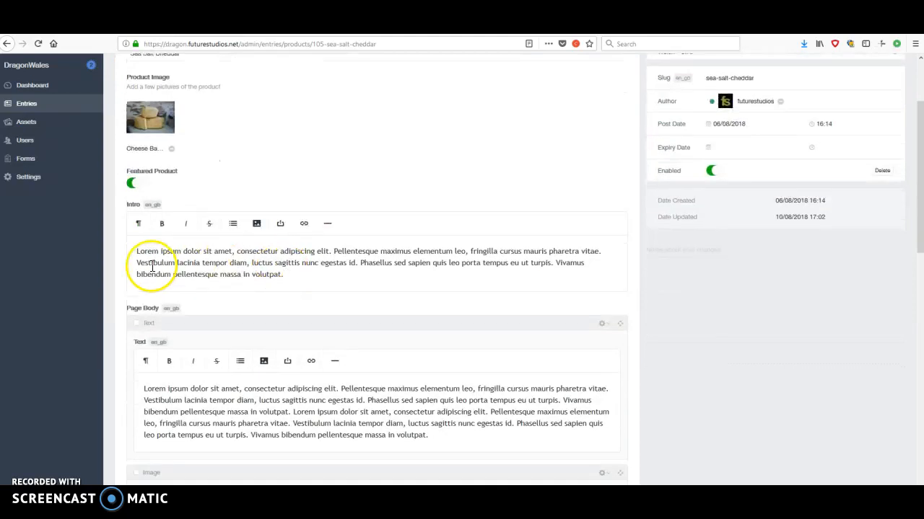
Highlight the entry's Intro text and compare it with the bold intro paragraph on the live Sea Salt Cheddar page.
drag(138, 251, 329, 276)
click(173, 27)
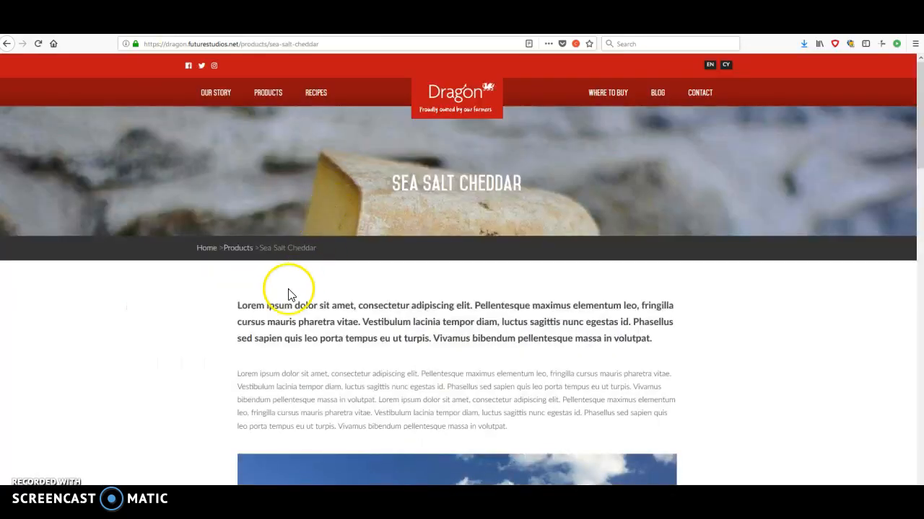
drag(233, 313, 628, 353)
click(690, 353)
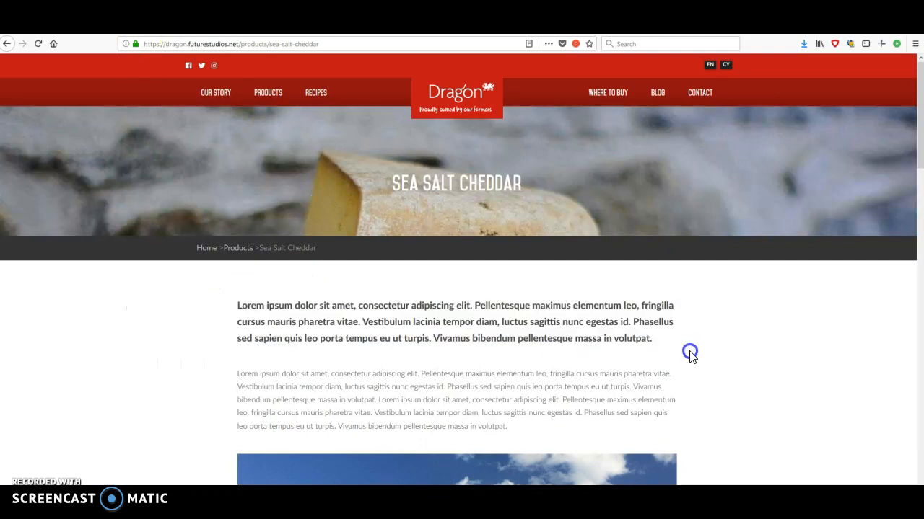
Return to the Sea Salt Cheddar entry and highlight the paragraph in its Page Body Text block.
click(123, 26)
scroll(316, 278, down, 2)
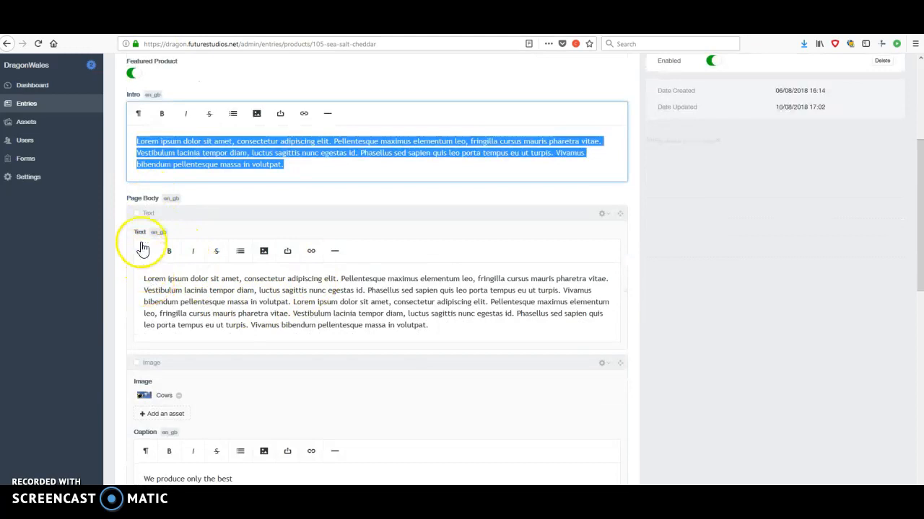
drag(145, 280, 487, 324)
click(487, 324)
Examine the Page Body's Image block with its caption and the Gallery block with its cow images.
scroll(462, 325, down, 3)
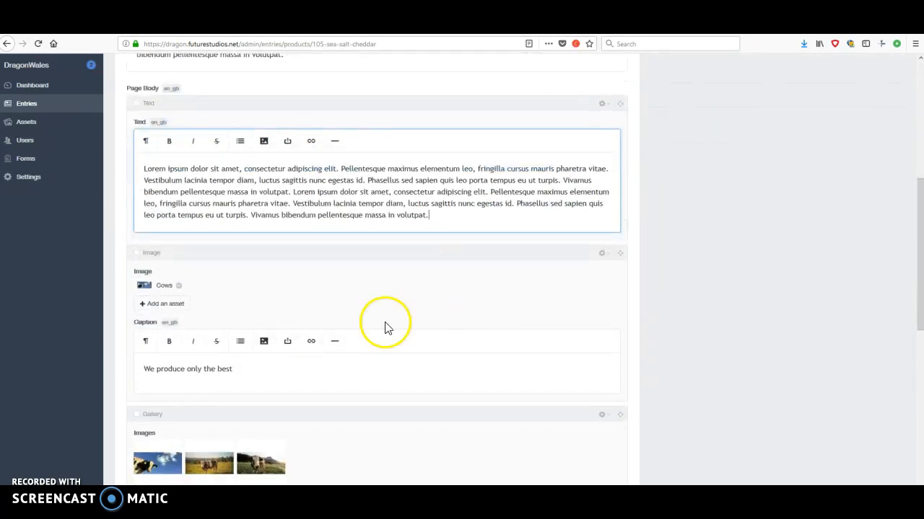
scroll(204, 292, down, 3)
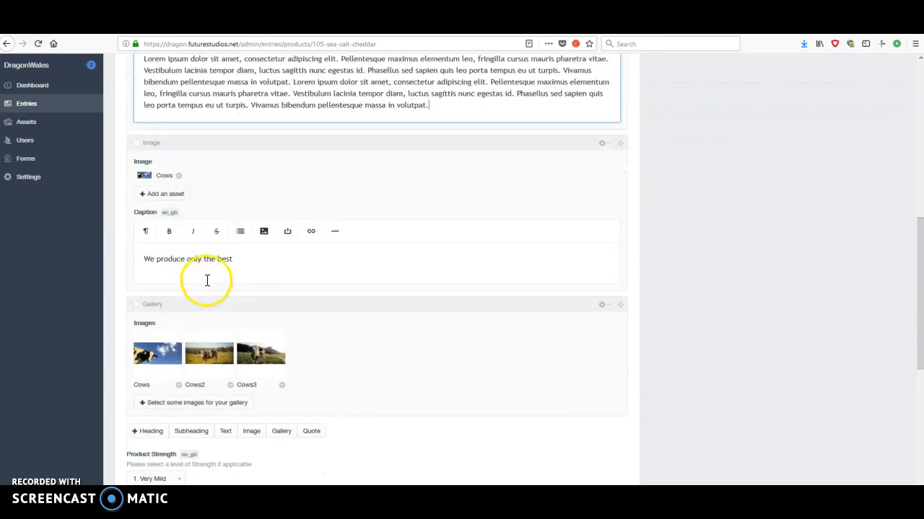
scroll(206, 281, down, 3)
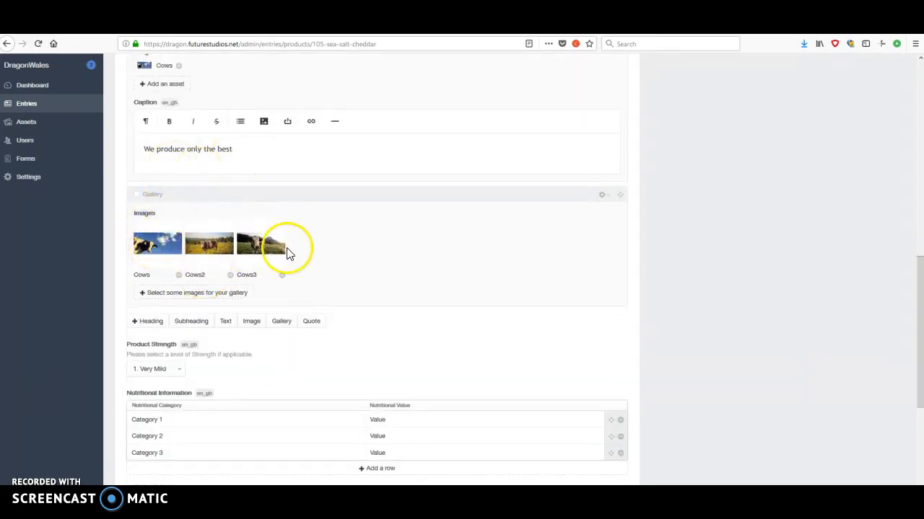
scroll(285, 252, down, 3)
scroll(275, 252, up, 6)
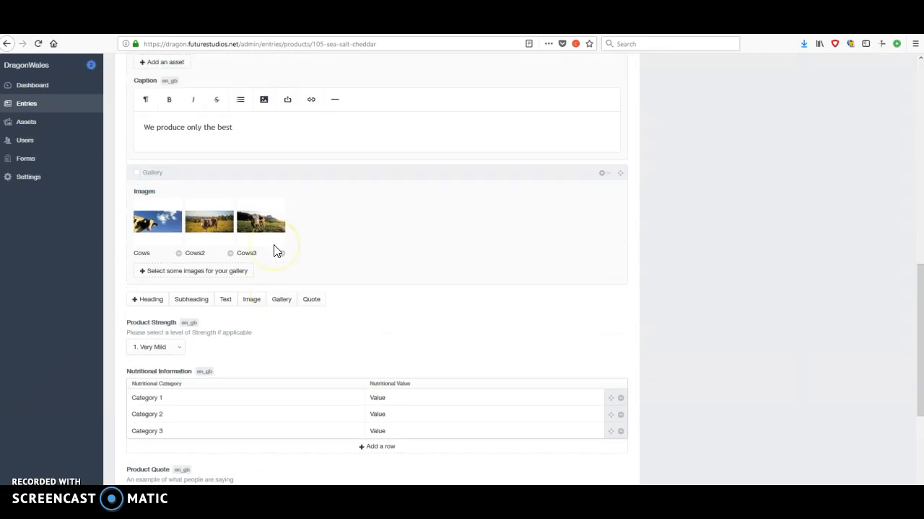
Go back over the order of the Page Body blocks and examine the block types available for adding below them.
scroll(408, 301, up, 3)
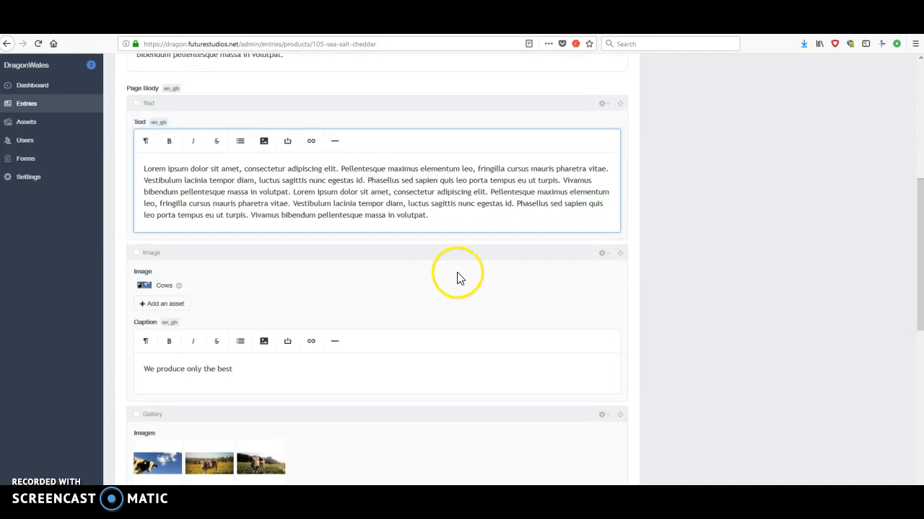
scroll(455, 274, down, 2)
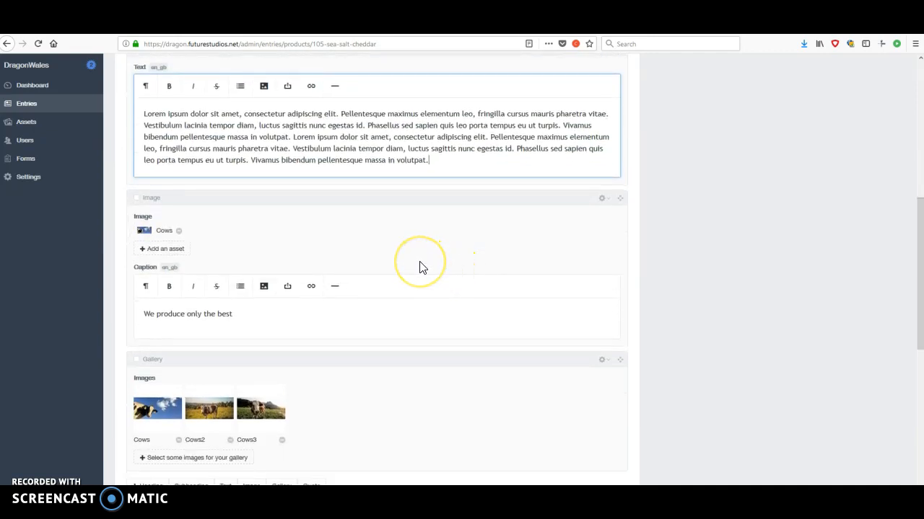
scroll(423, 267, down, 2)
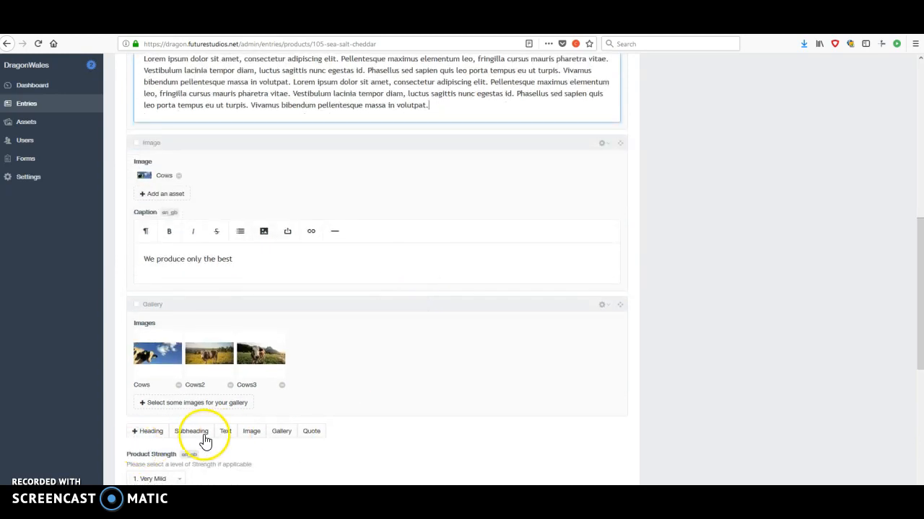
scroll(144, 439, down, 2)
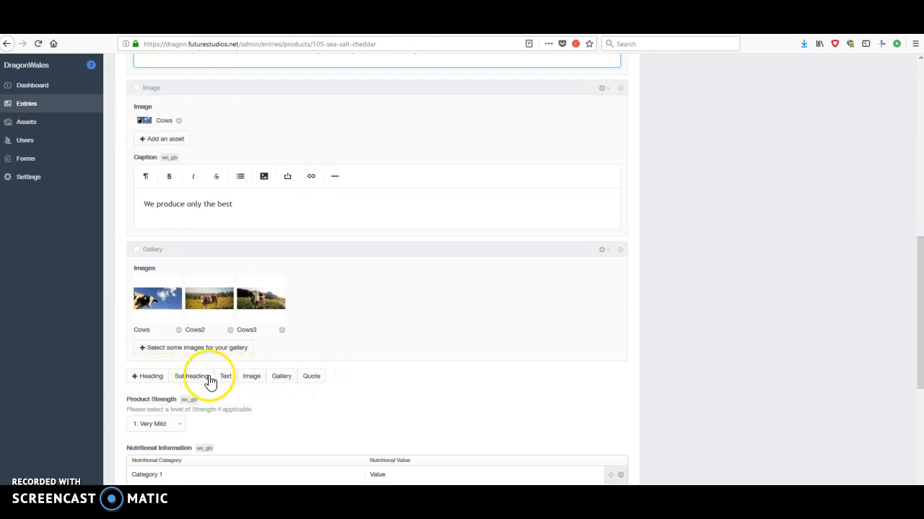
scroll(412, 391, up, 3)
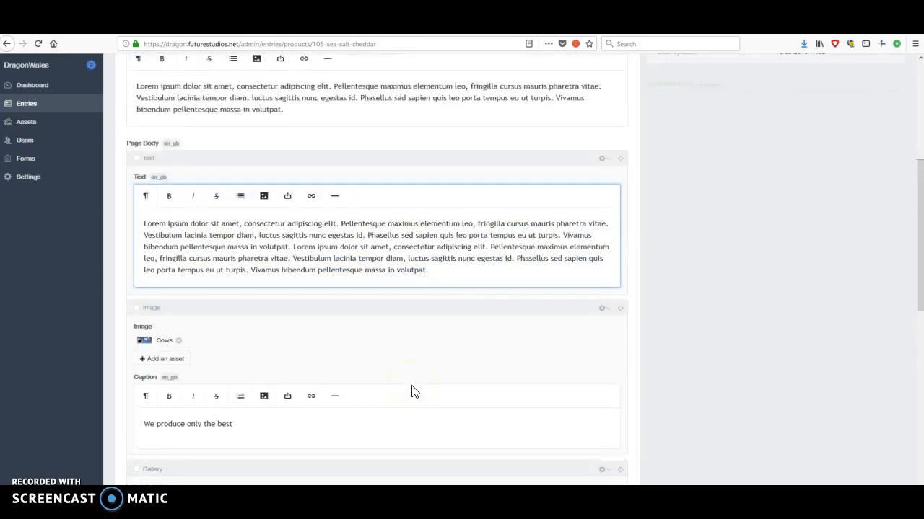
Highlight the Text block's paragraph in the entry and match it to the body text on the live page.
drag(442, 274, 114, 225)
click(342, 243)
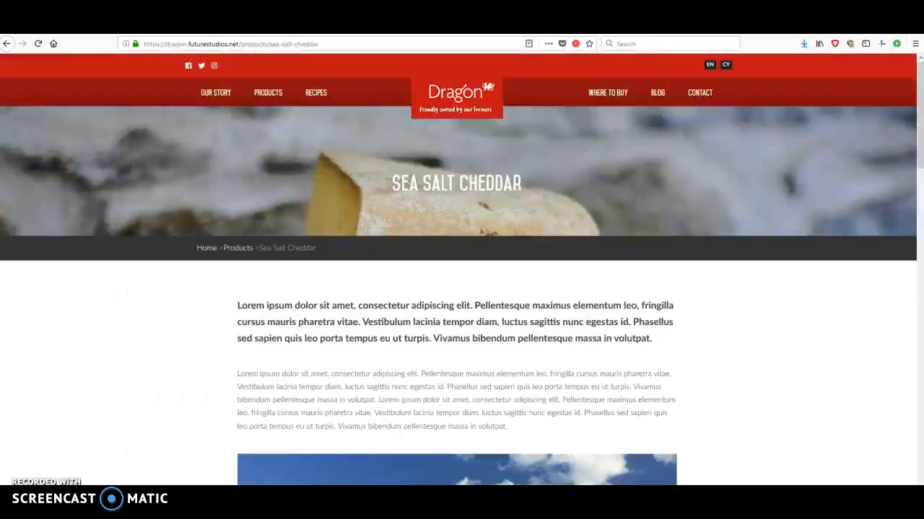
scroll(597, 310, down, 5)
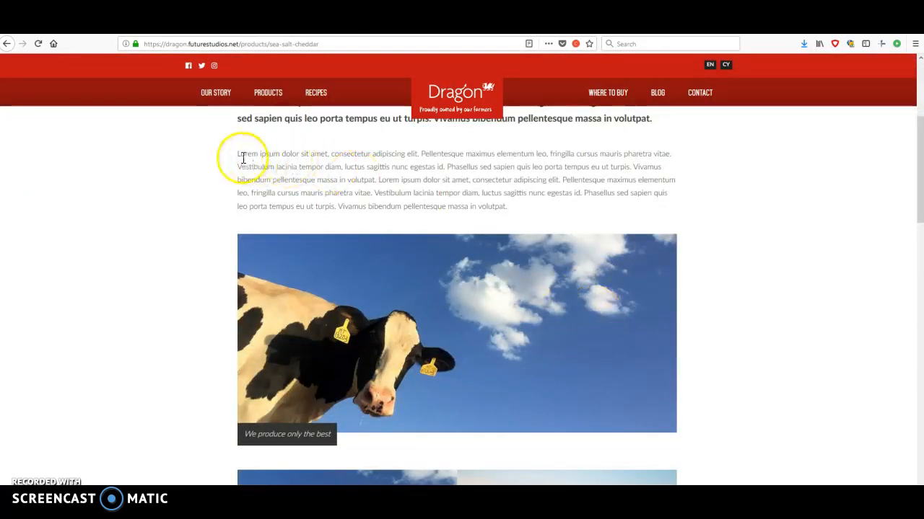
drag(239, 153, 389, 180)
click(835, 308)
scroll(785, 301, down, 3)
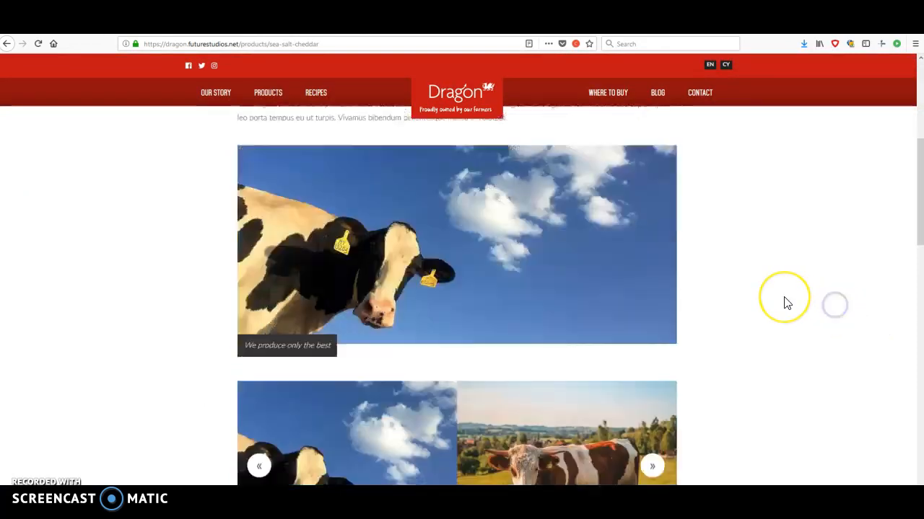
Recheck the live page's body text, captioned cow image and gallery, and return to the Sea Salt Cheddar entry.
scroll(783, 303, up, 1)
scroll(652, 303, up, 3)
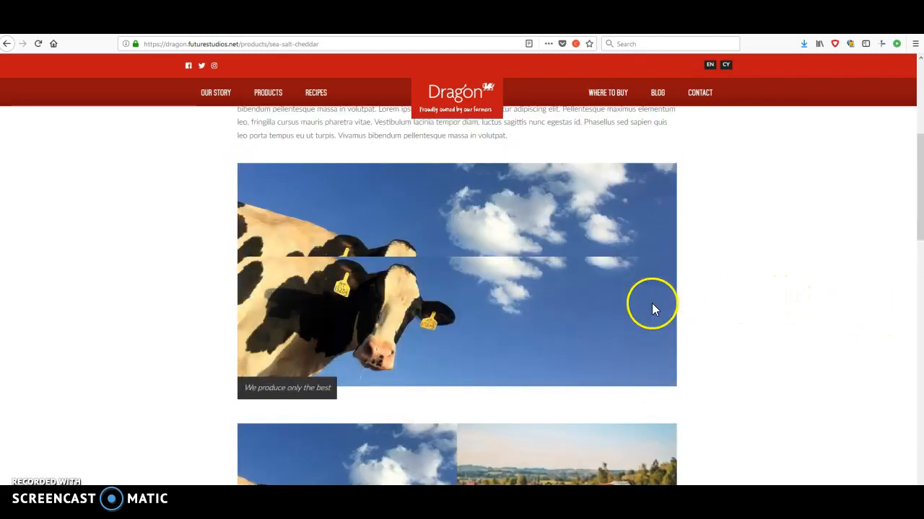
drag(322, 220, 545, 249)
click(545, 248)
scroll(624, 315, down, 3)
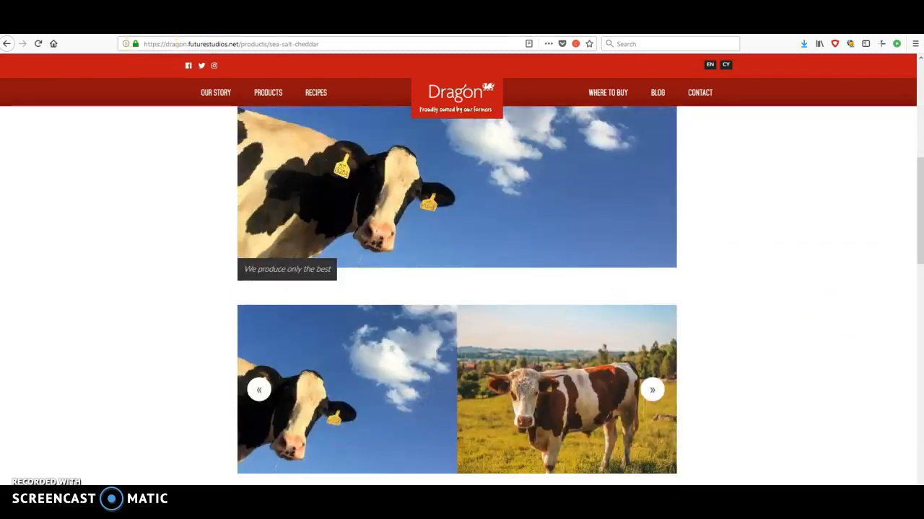
click(150, 26)
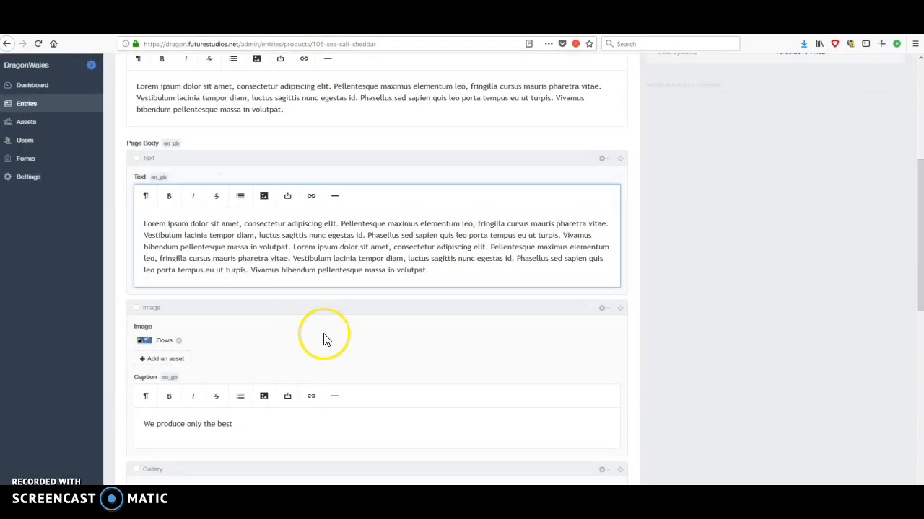
Copy the paragraph of the Page Body's Text block and add a new Text block below the Gallery block.
scroll(321, 347, down, 1)
drag(429, 215, 114, 172)
key(ctrl+c)
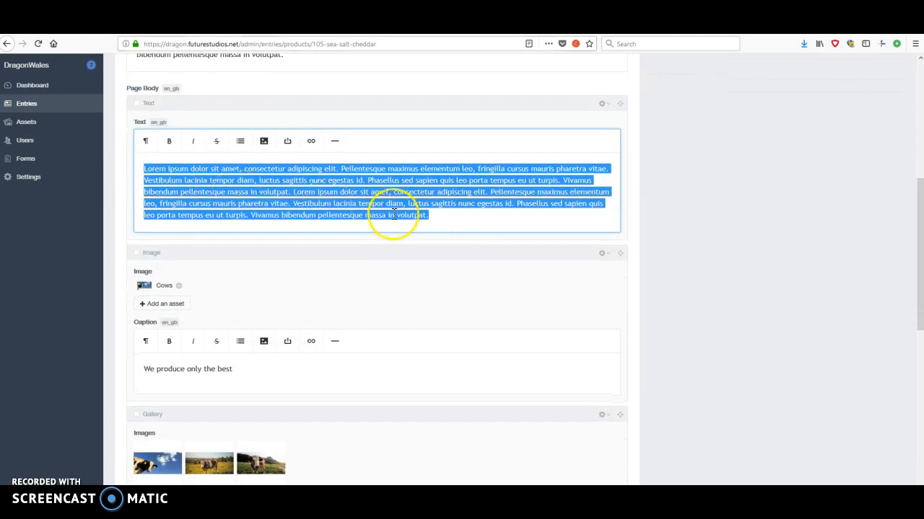
scroll(391, 214, down, 3)
scroll(312, 417, down, 1)
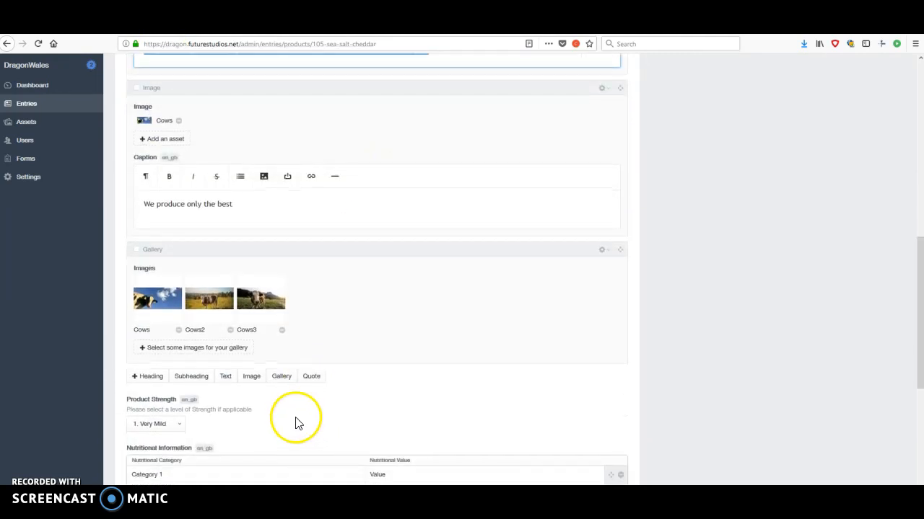
click(226, 377)
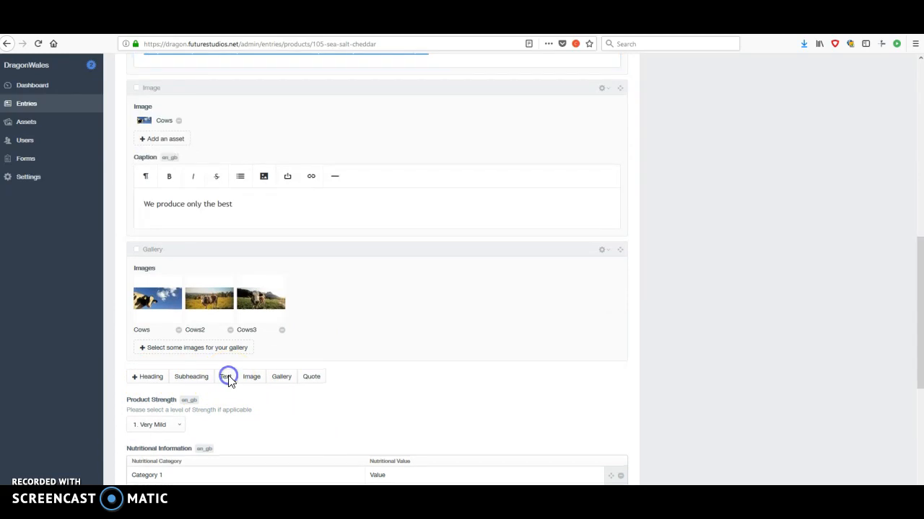
scroll(279, 375, down, 3)
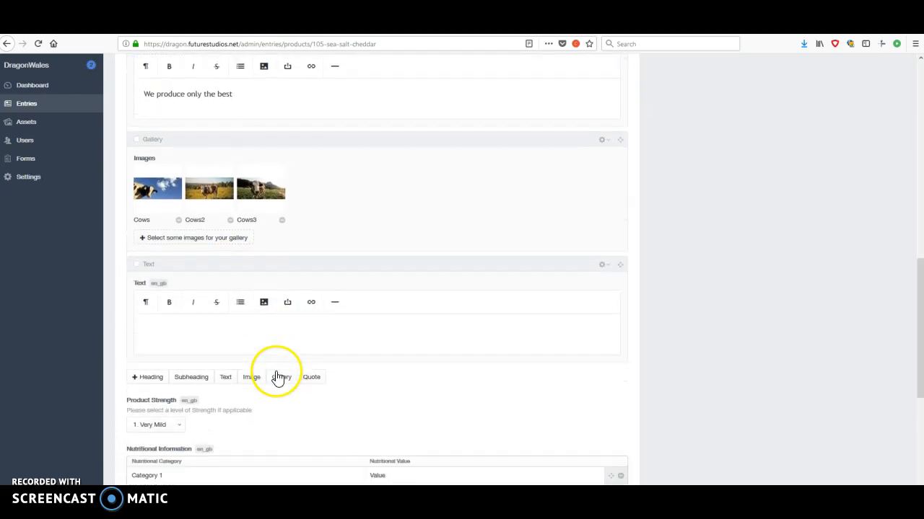
Paste the copied paragraph into the new Text block and remove the empty line above it.
click(224, 327)
key(ctrl+v)
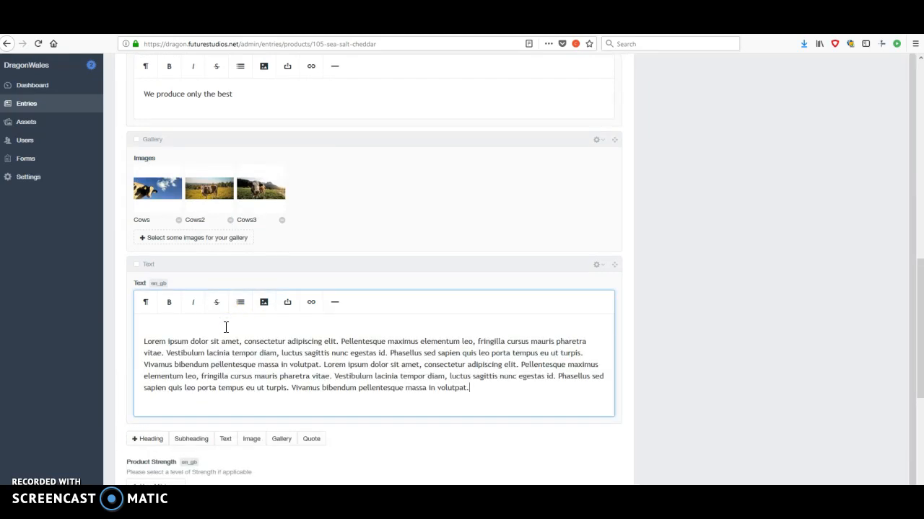
click(144, 340)
key(BackSpace)
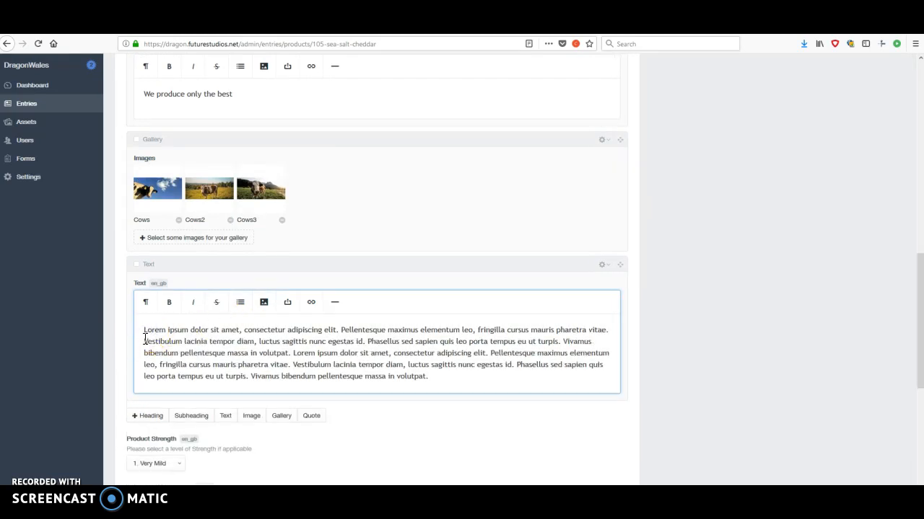
Reorder the new Text block so it sits between the Image and Gallery blocks, and save the entry.
scroll(618, 342, up, 3)
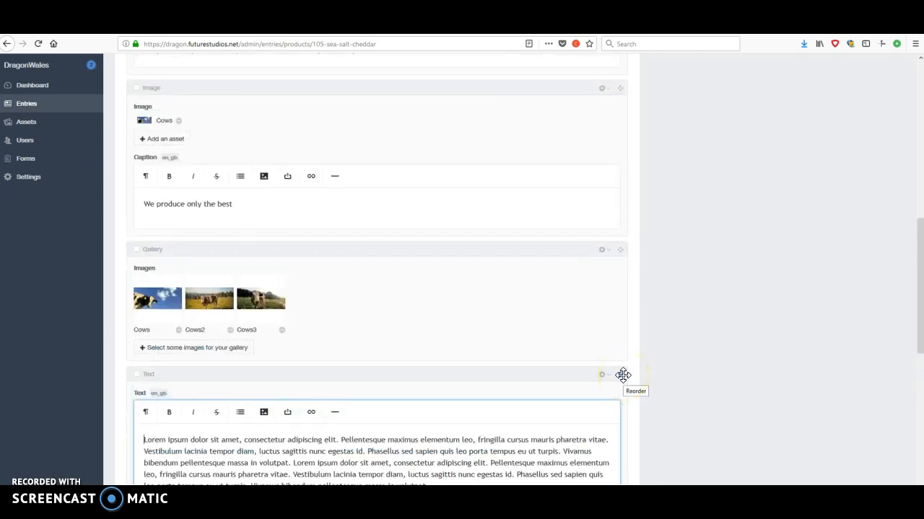
click(622, 375)
drag(622, 375, 625, 279)
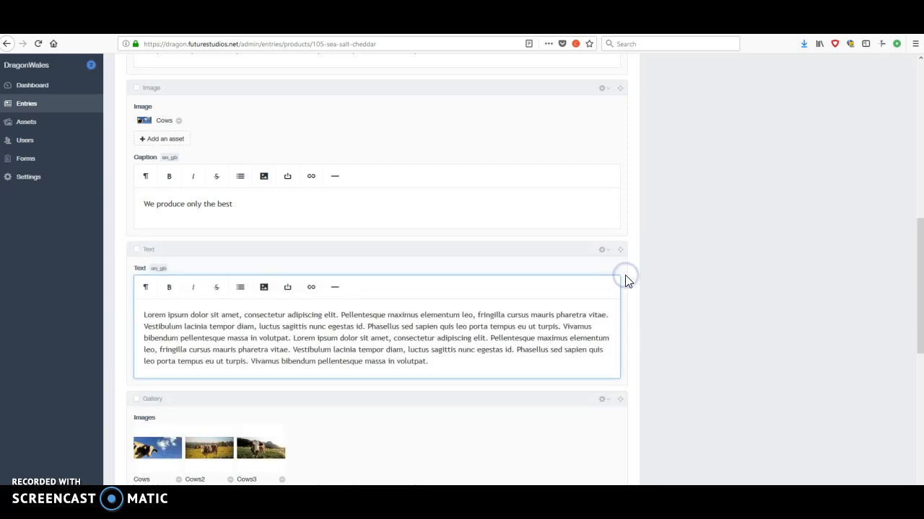
scroll(757, 313, up, 3)
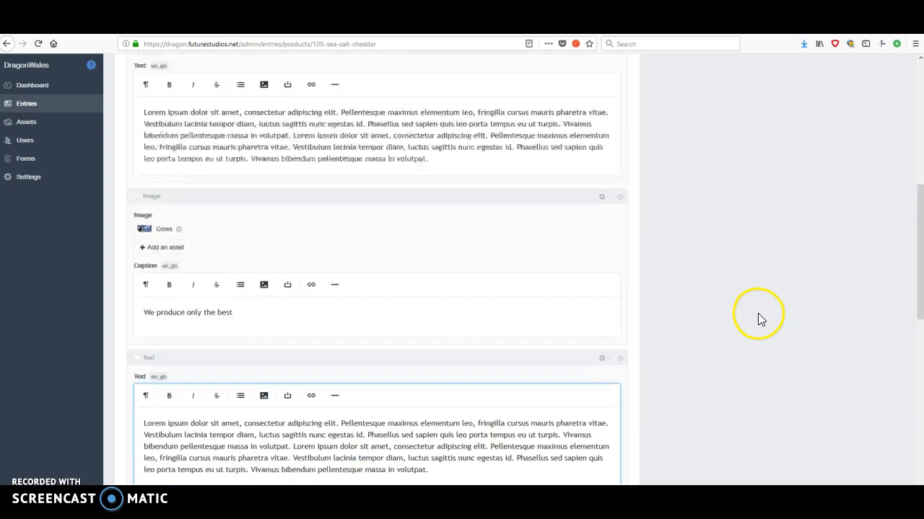
scroll(757, 313, down, 3)
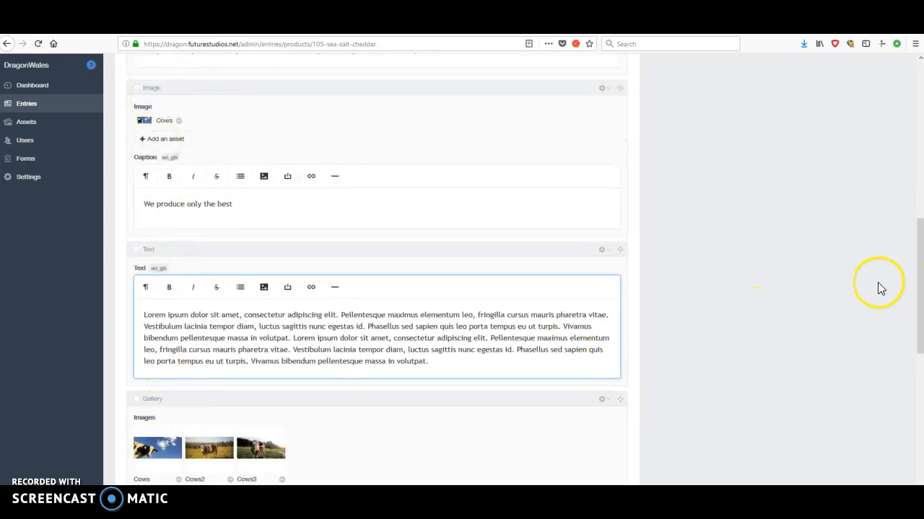
scroll(876, 285, up, 10)
click(879, 93)
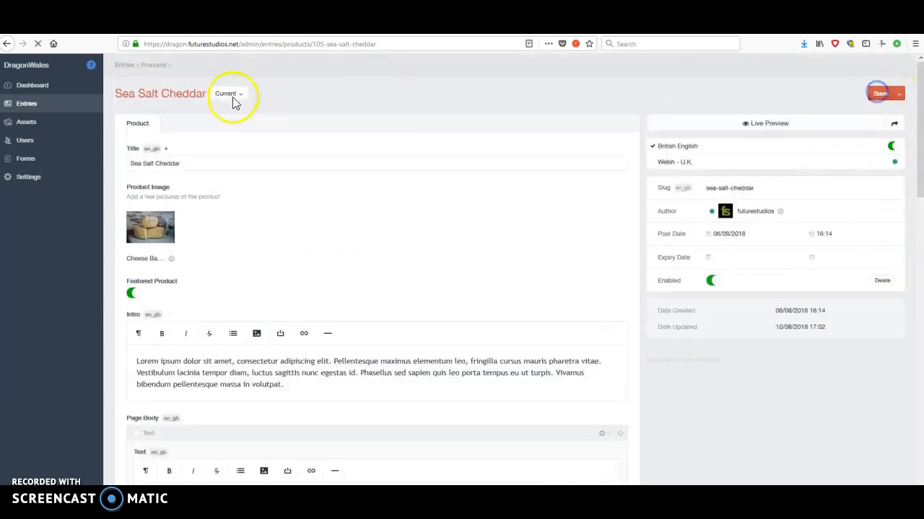
Reload the live Sea Salt Cheddar page and check the added paragraph between the captioned cow image and the gallery.
key(ctrl+Tab)
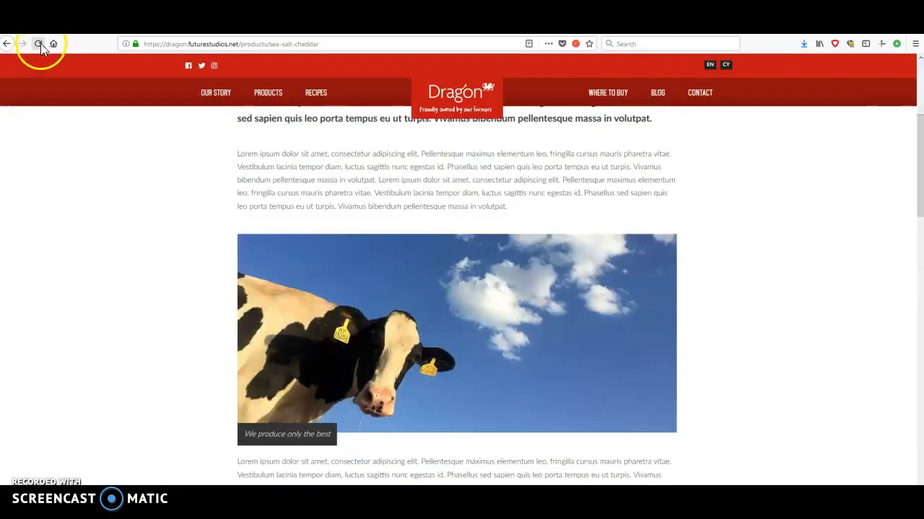
click(40, 44)
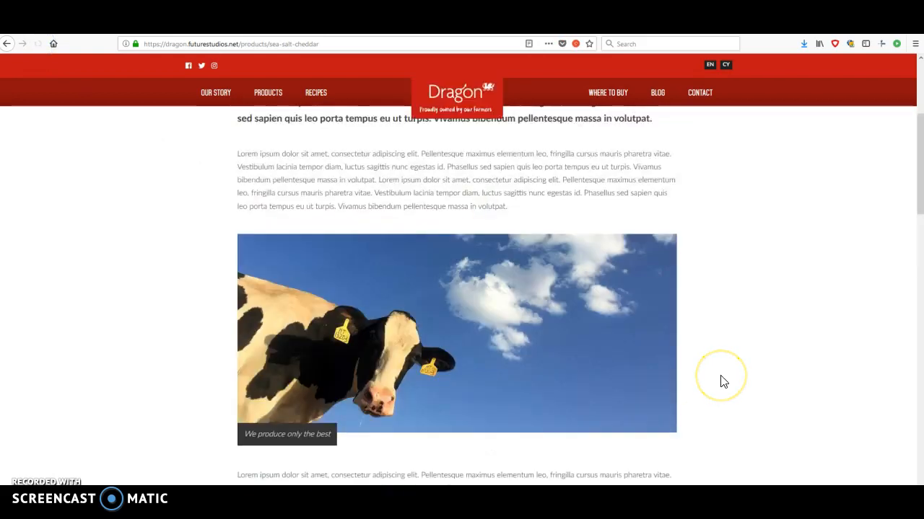
scroll(724, 382, down, 5)
scroll(723, 382, up, 1)
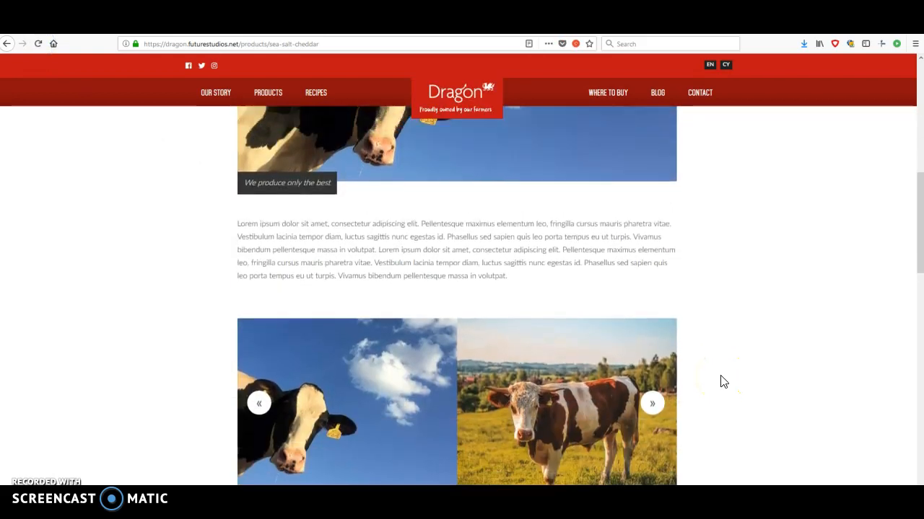
drag(507, 307, 235, 250)
click(235, 250)
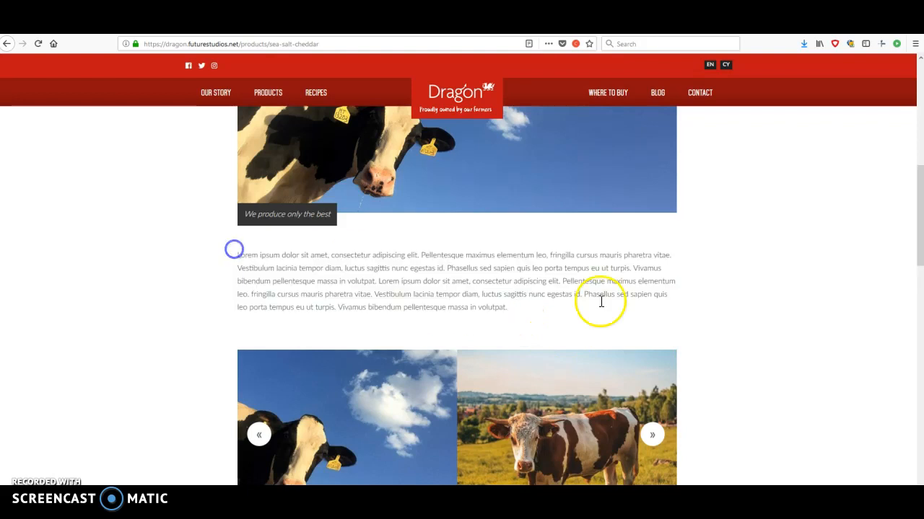
scroll(788, 385, up, 2)
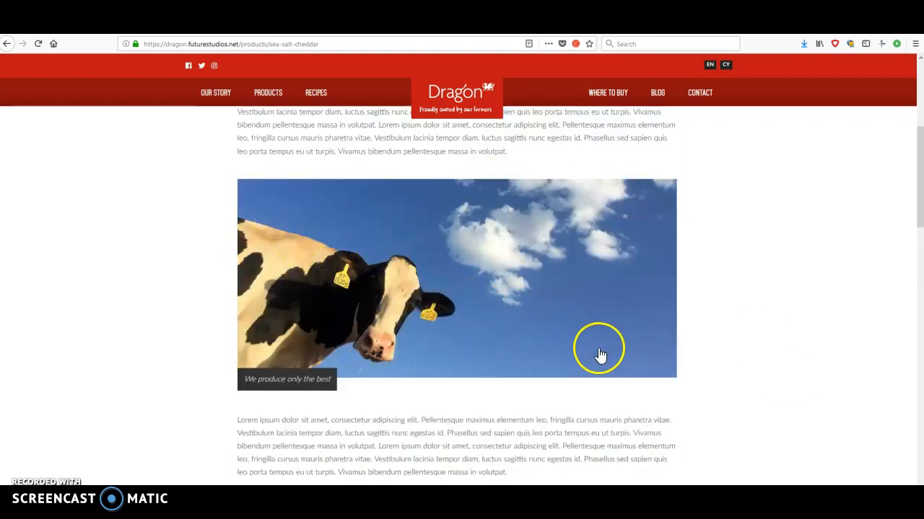
scroll(599, 353, down, 3)
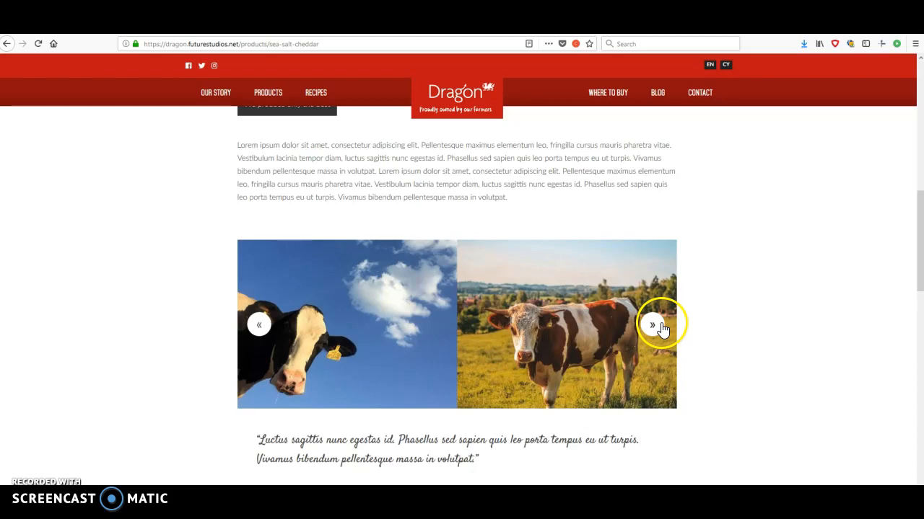
scroll(761, 401, up, 6)
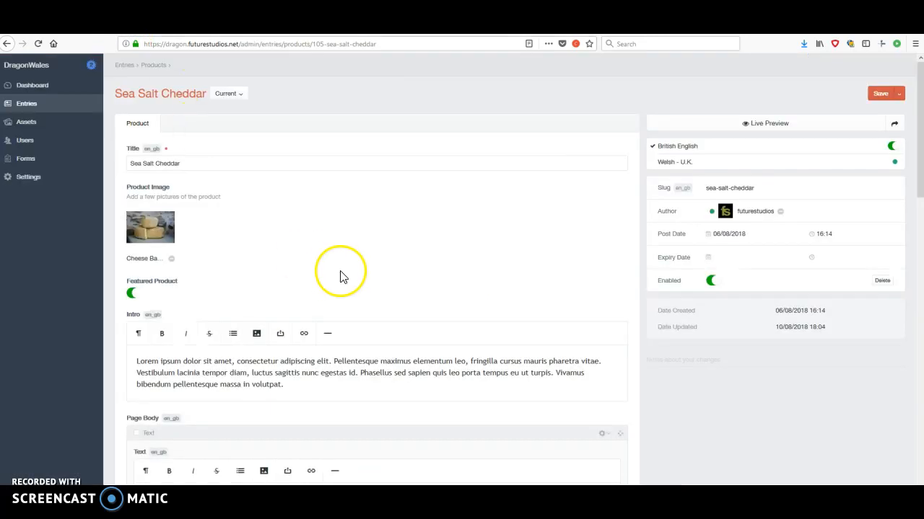
Review the Page Body blocks of the saved Sea Salt Cheddar entry and return to the Products entries list.
scroll(485, 345, down, 10)
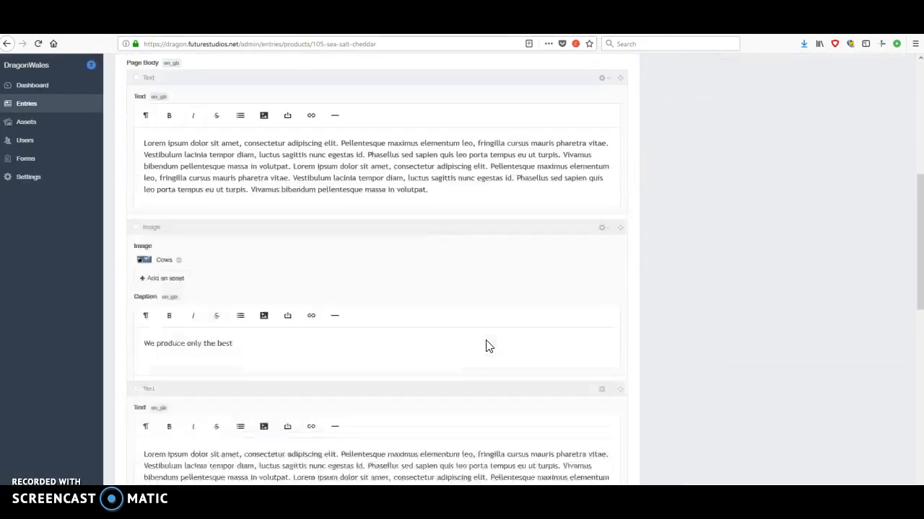
scroll(486, 346, down, 5)
scroll(487, 346, up, 15)
click(296, 385)
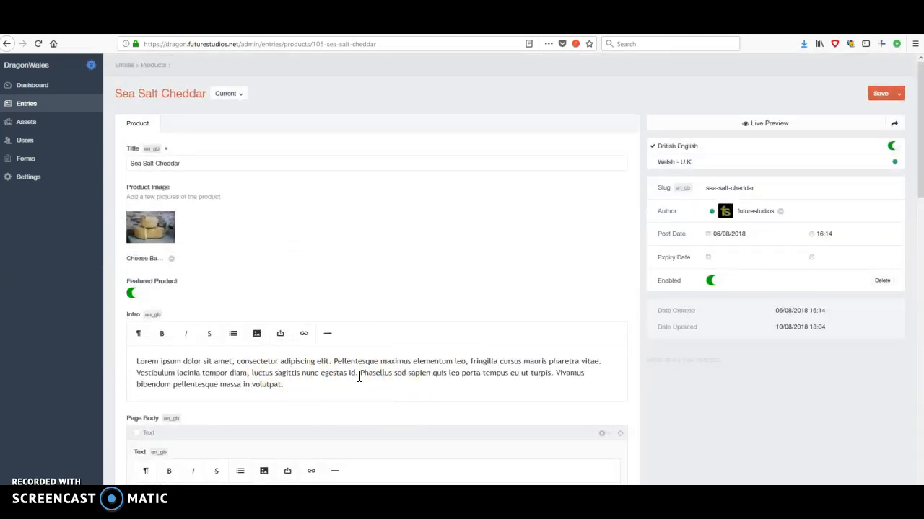
click(26, 103)
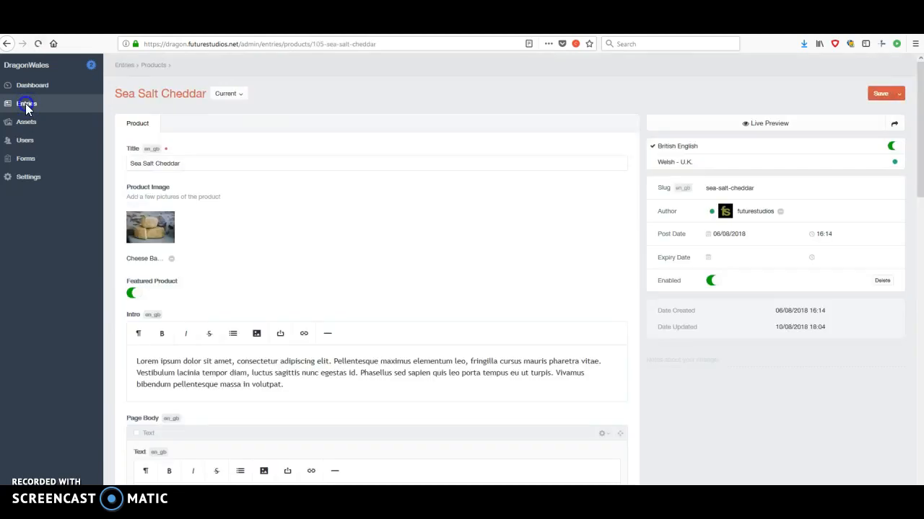
click(25, 104)
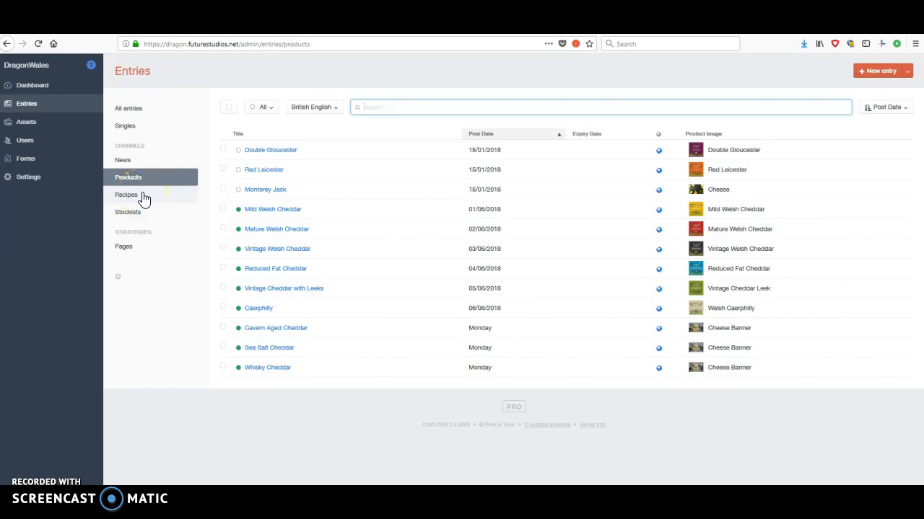
Show the Recipes entries and open the Chocolate Chip Cookies recipe to view its fields.
click(135, 163)
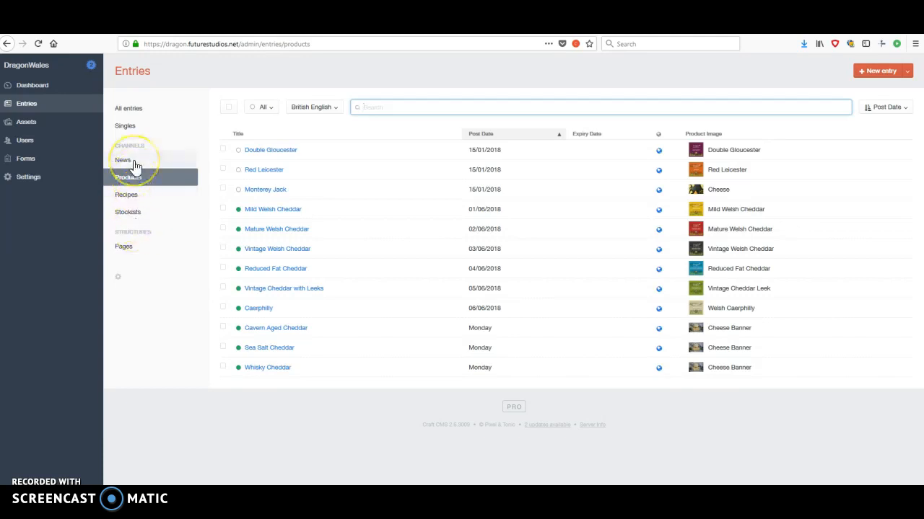
click(133, 173)
click(135, 201)
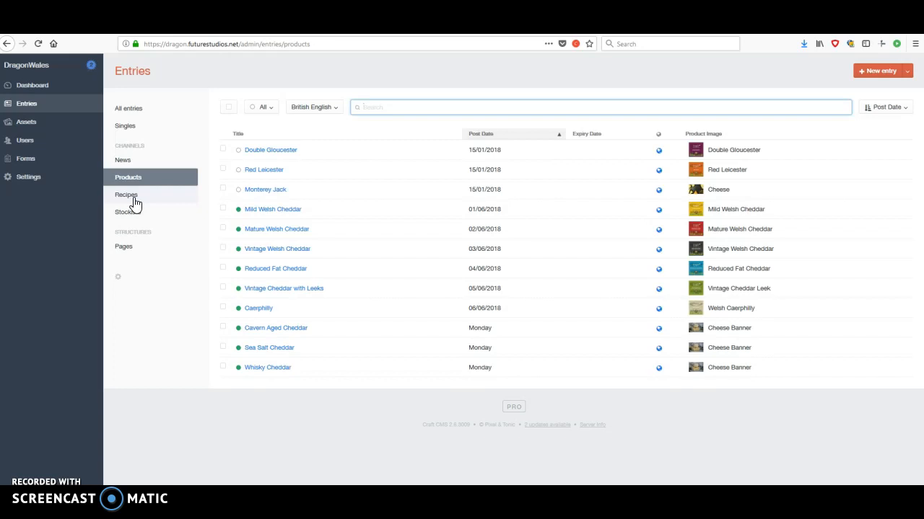
click(133, 198)
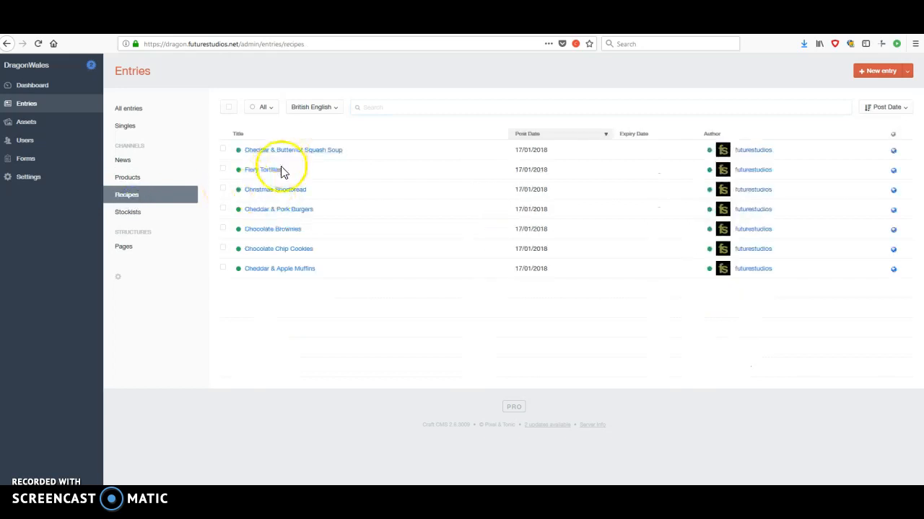
click(275, 251)
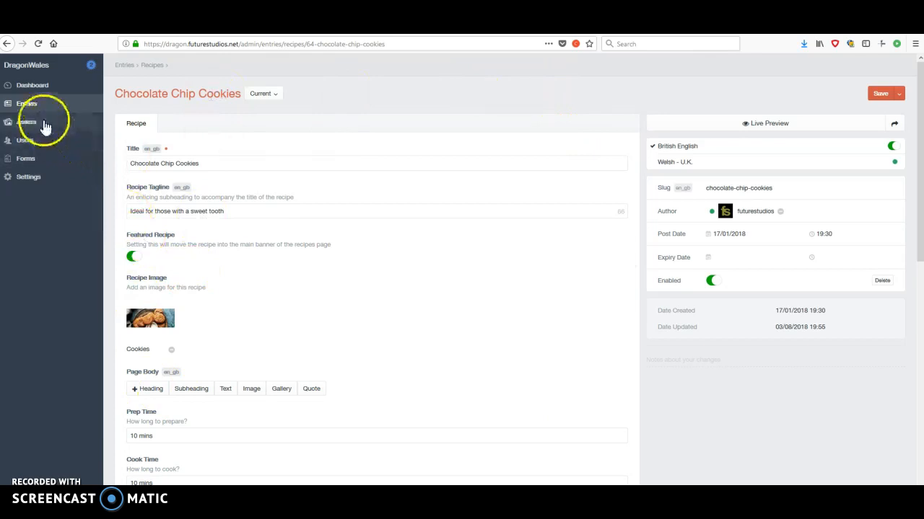
Open the About Us entry from the Pages structure and look through its Page Body blocks.
click(28, 103)
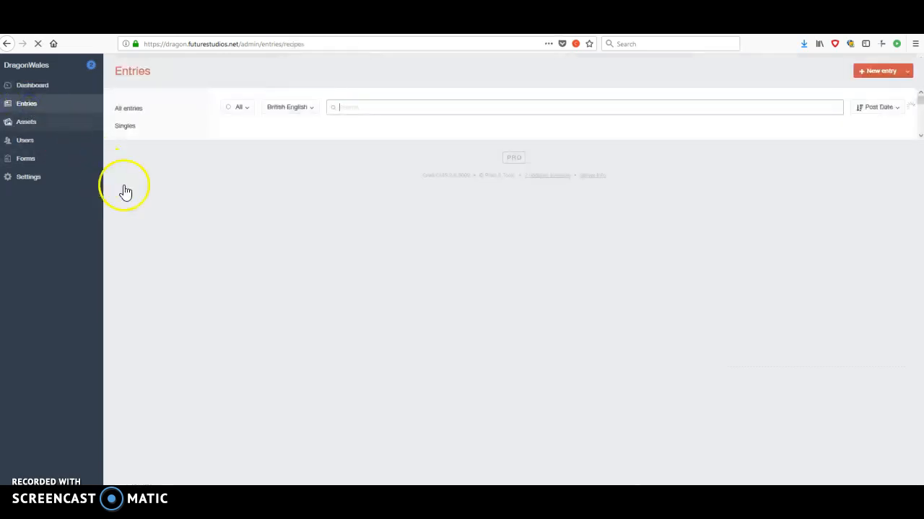
click(128, 250)
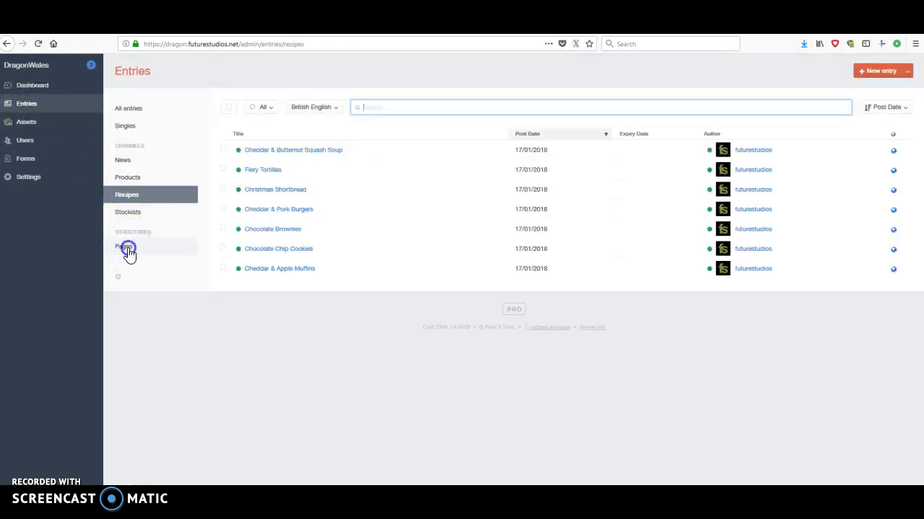
click(407, 243)
click(272, 152)
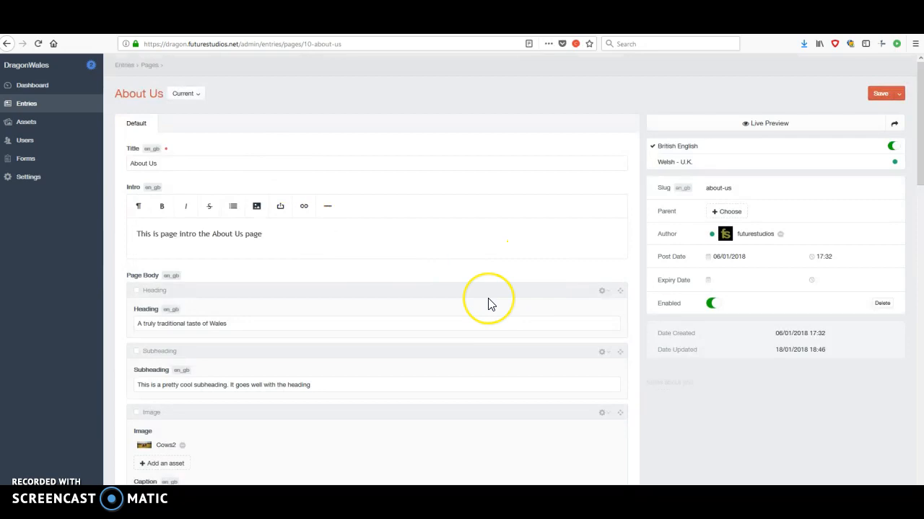
scroll(488, 303, down, 10)
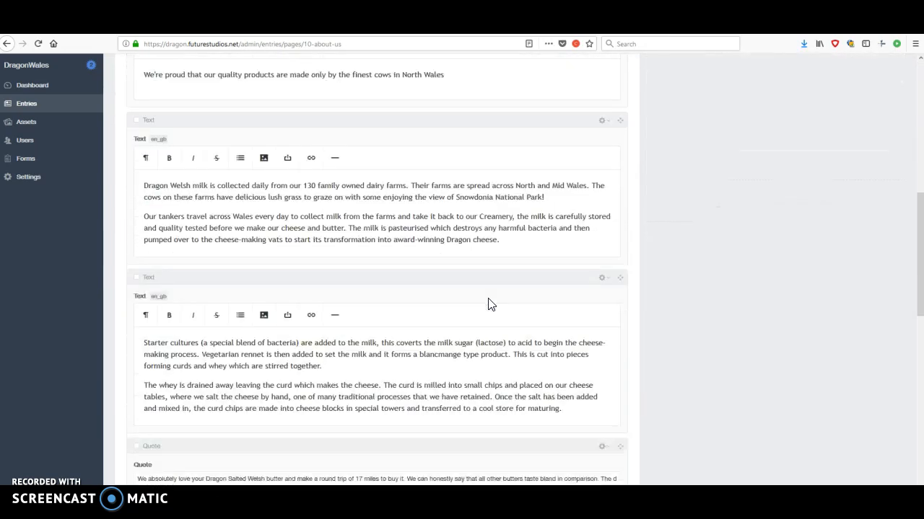
scroll(488, 304, down, 10)
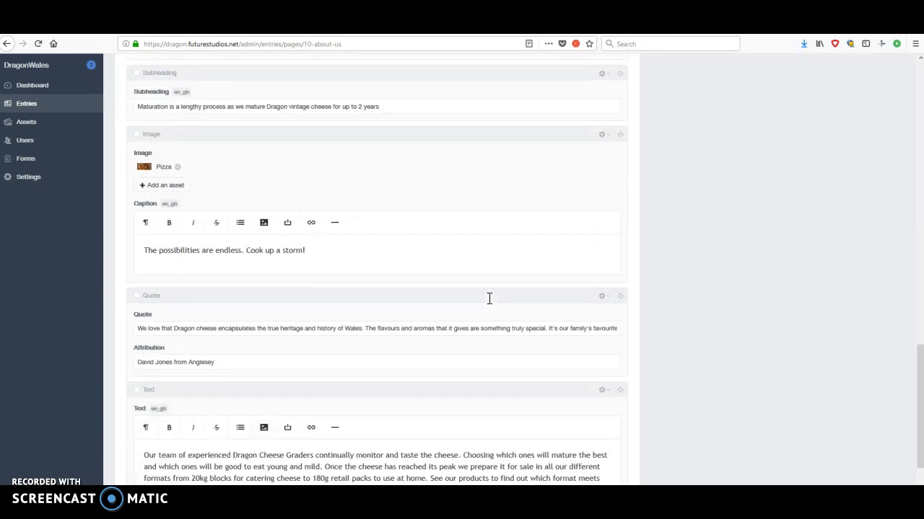
scroll(488, 299, down, 3)
scroll(488, 304, up, 20)
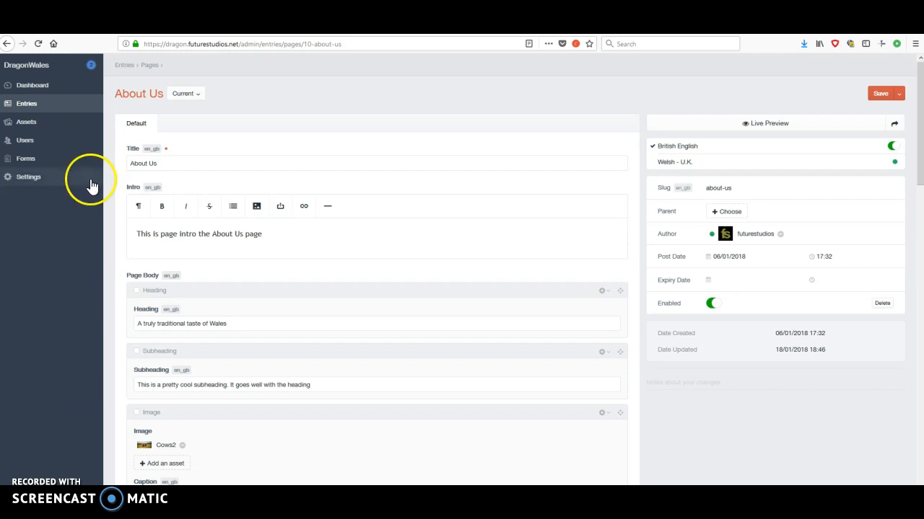
Return to the entries overview and show the Singles.
click(33, 102)
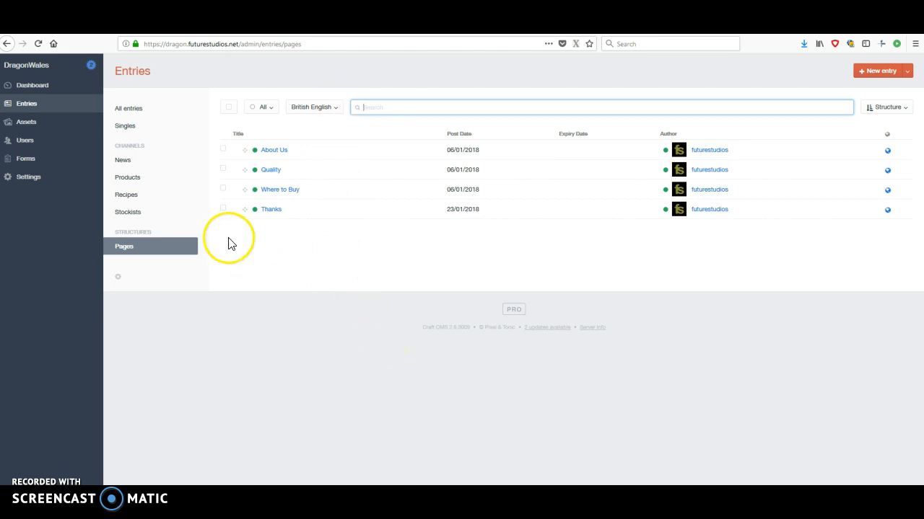
click(139, 127)
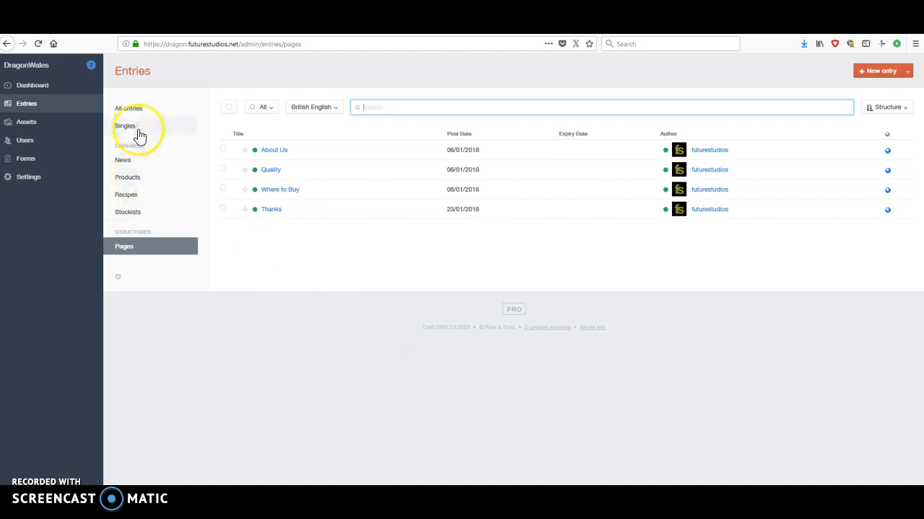